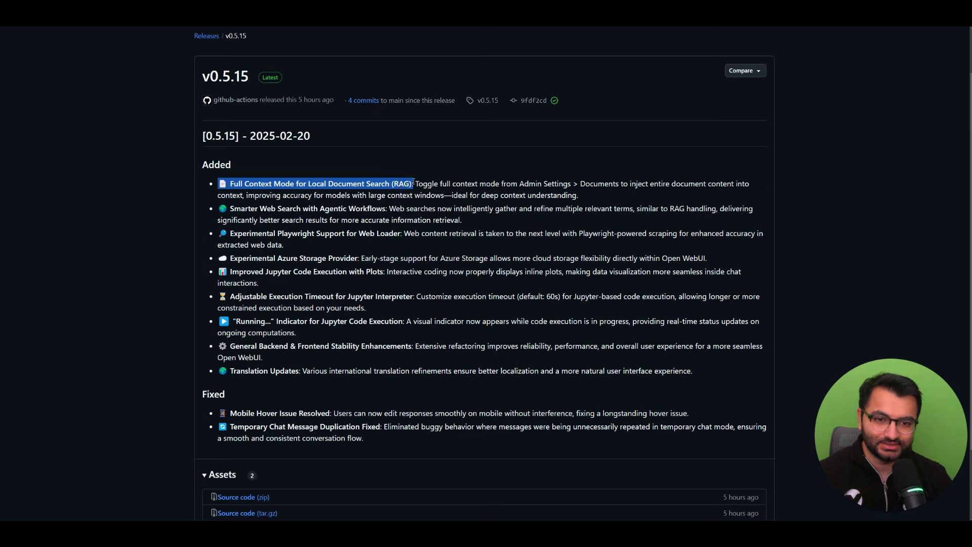
Switch from the v0.5.15 release notes to Open WebUI and open its admin settings for documents.
{"action": "left_click", "coordinate": [414, 183]}
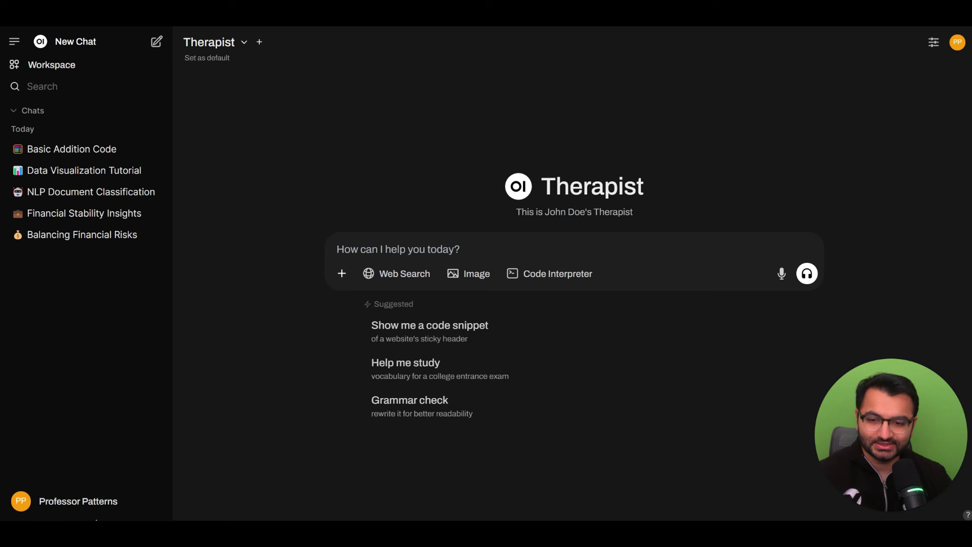
{"action": "left_click", "coordinate": [78, 501]}
{"action": "left_click", "coordinate": [77, 406]}
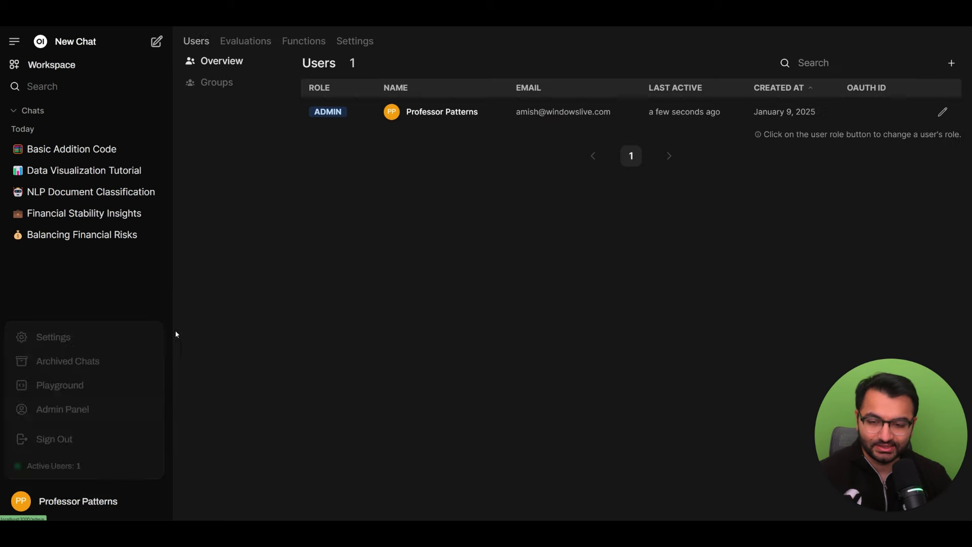
{"action": "left_click", "coordinate": [353, 48]}
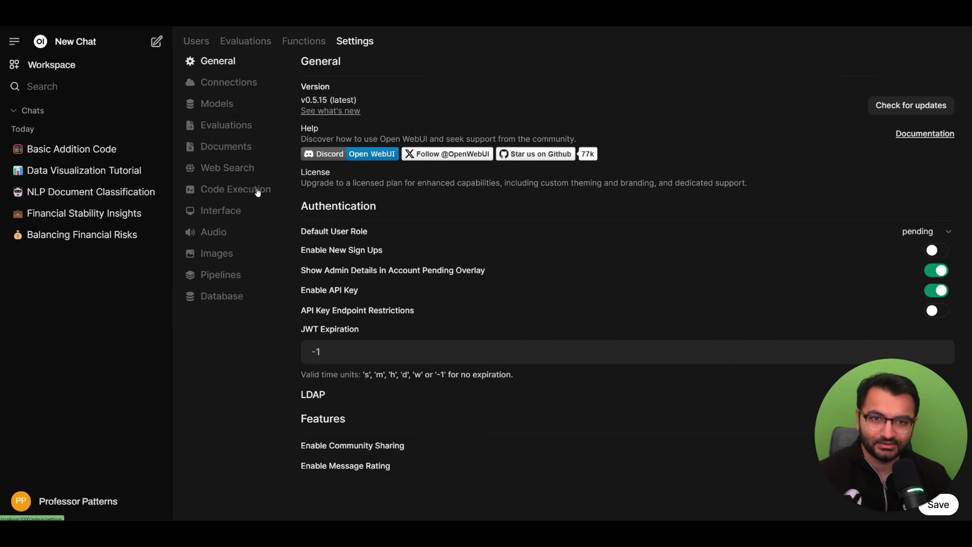
{"action": "left_click", "coordinate": [213, 143]}
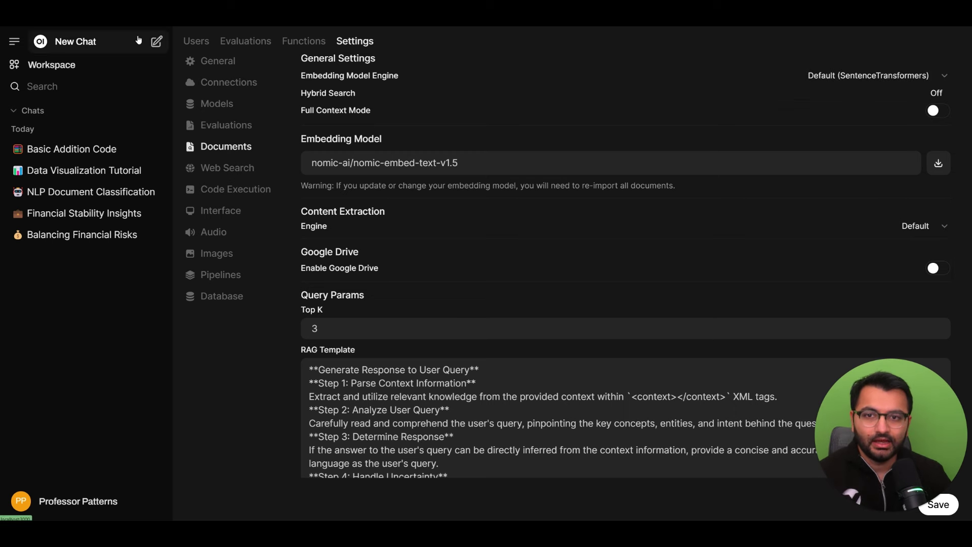
Open the workspace knowledge collection that holds the person's entire background and read through Basic Information.txt.
{"action": "left_click", "coordinate": [60, 65]}
{"action": "left_click", "coordinate": [261, 44]}
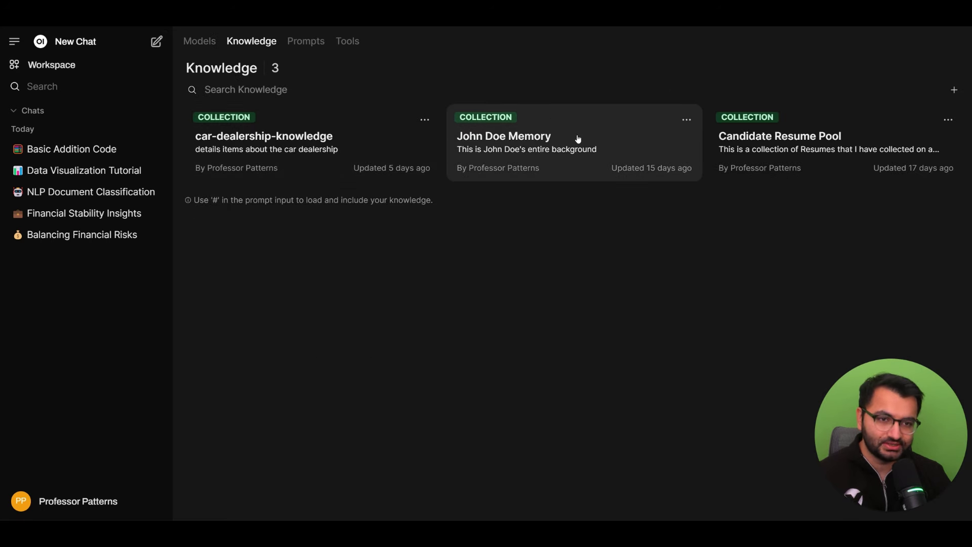
{"action": "left_click", "coordinate": [567, 146]}
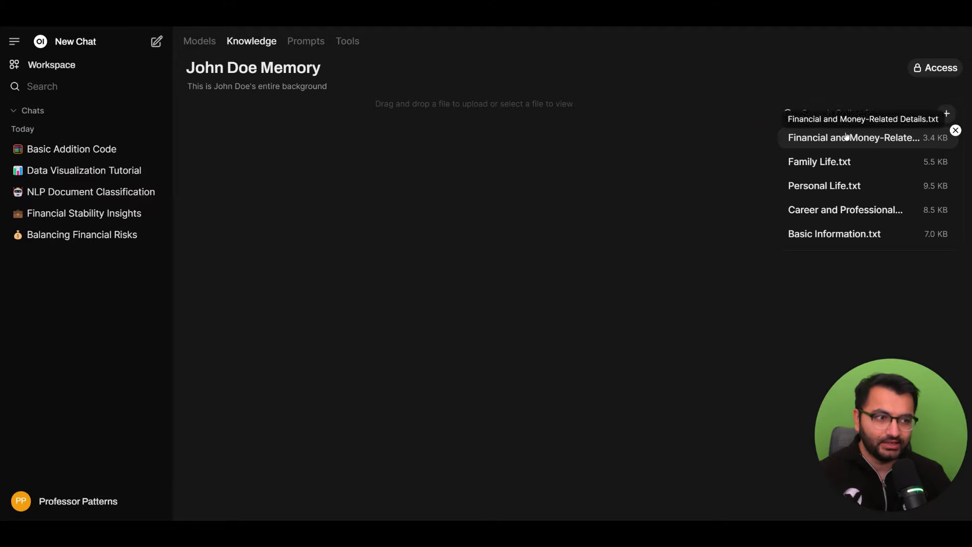
{"action": "left_click", "coordinate": [821, 241]}
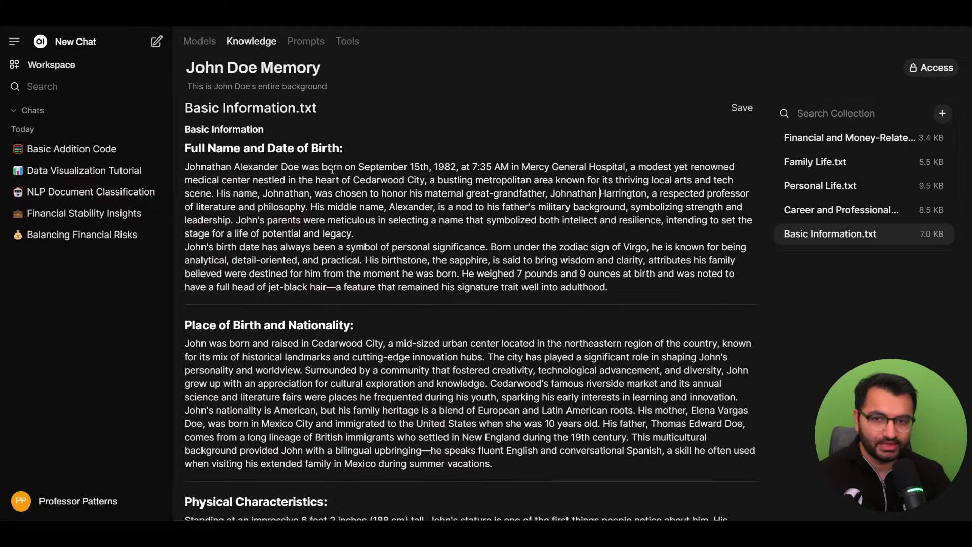
{"action": "scroll", "coordinate": [332, 170], "scroll_direction": "down", "scroll_amount": 10}
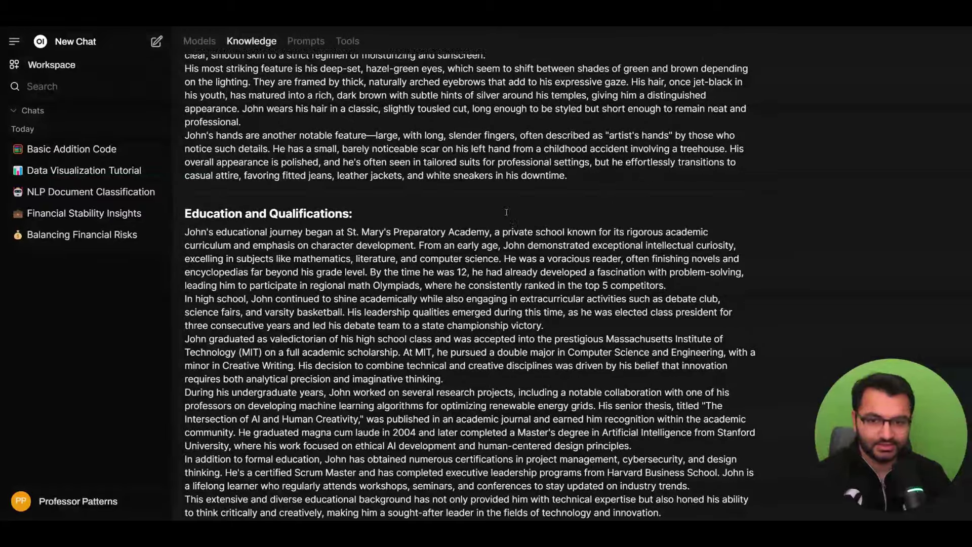
{"action": "scroll", "coordinate": [506, 212], "scroll_direction": "up", "scroll_amount": 10}
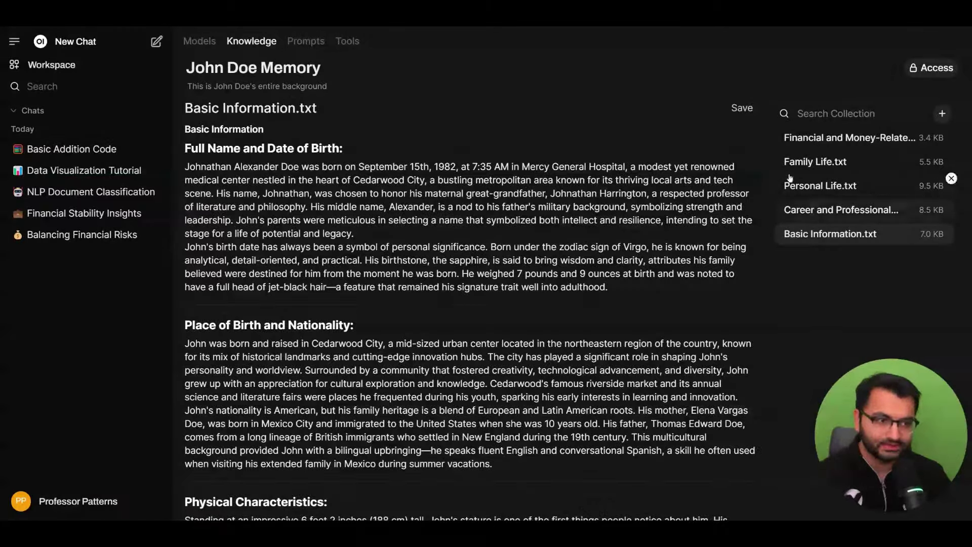
Turn off Full Context Mode in the admin settings for documents.
{"action": "left_click", "coordinate": [81, 499]}
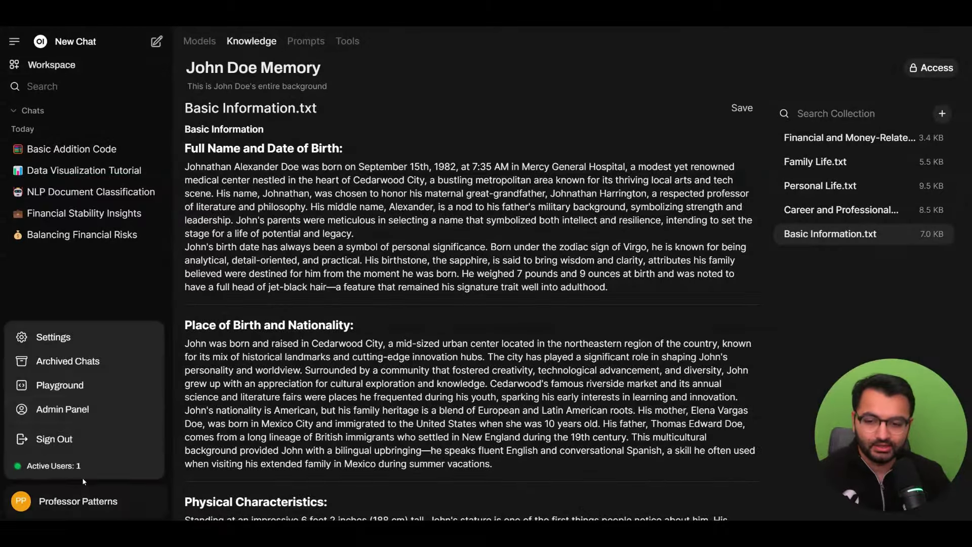
{"action": "left_click", "coordinate": [76, 411]}
{"action": "left_click", "coordinate": [354, 41]}
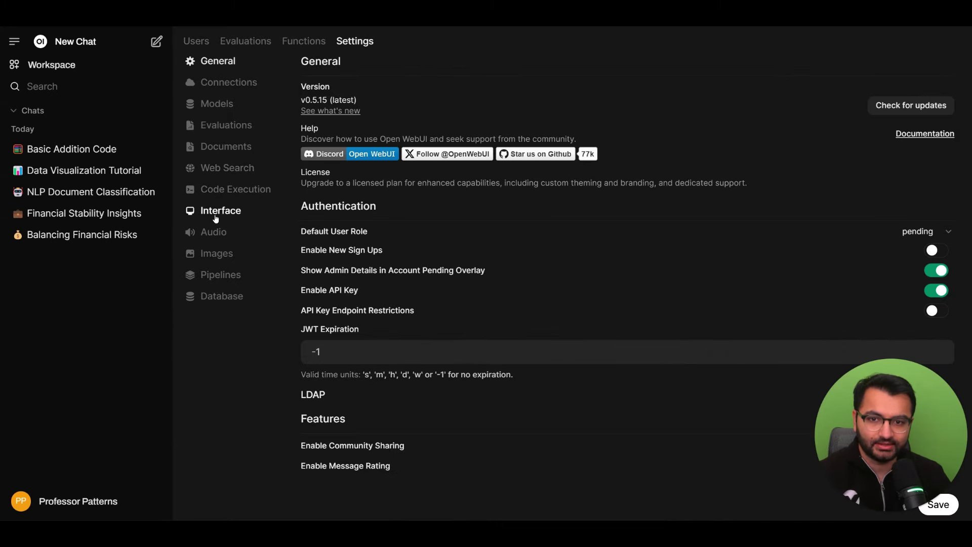
{"action": "left_click", "coordinate": [261, 146]}
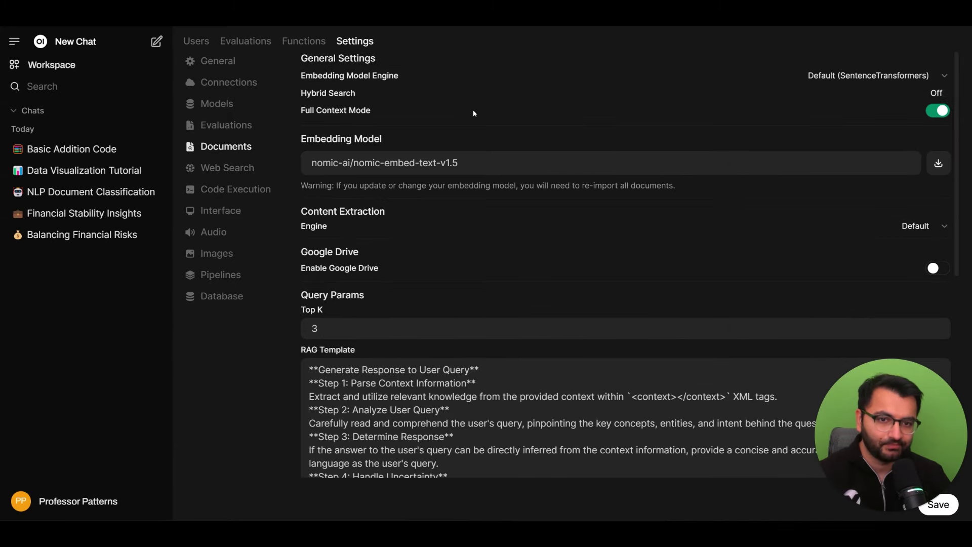
{"action": "left_click", "coordinate": [944, 111]}
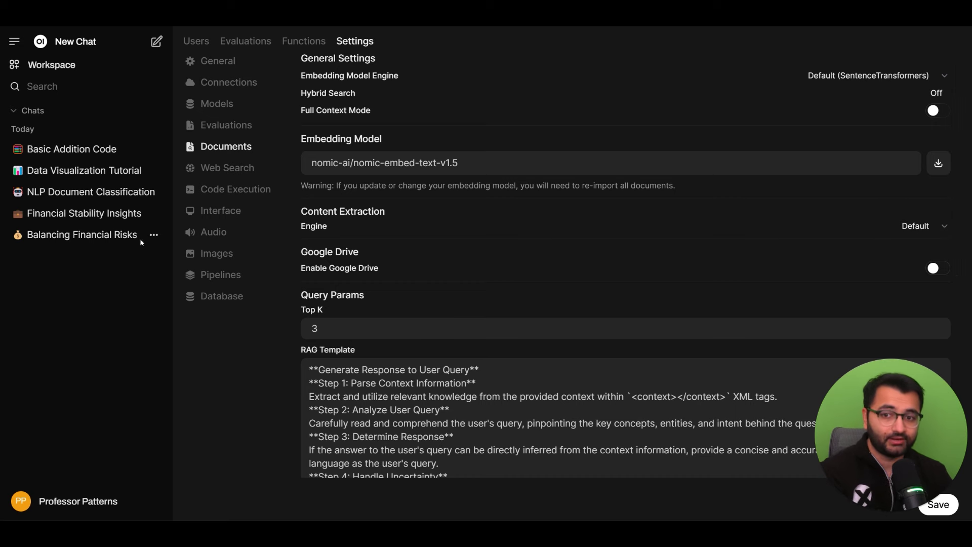
Open the Balancing Financial Risks chat and read the question about current finances and the Therapist model's answer.
{"action": "left_click", "coordinate": [114, 239]}
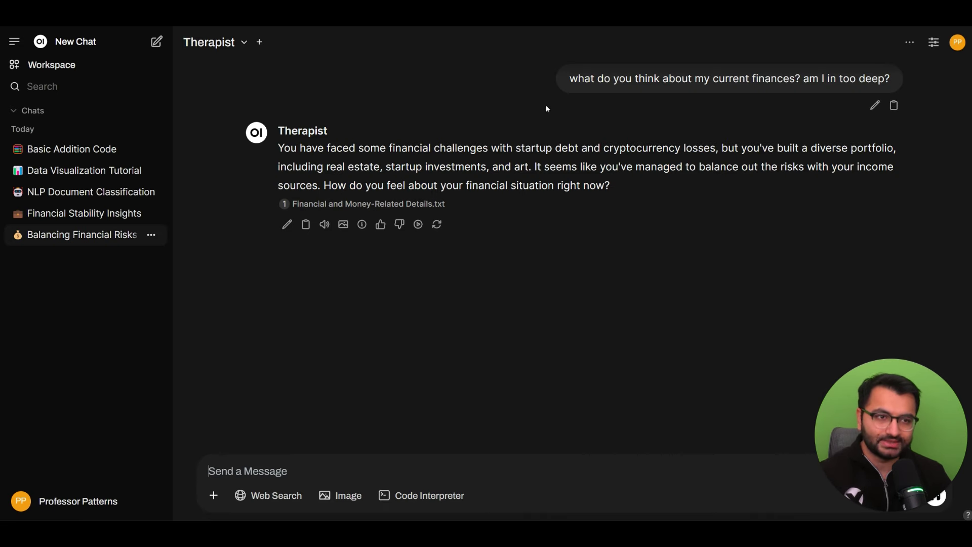
{"action": "left_click_drag", "start_coordinate": [566, 79], "coordinate": [717, 80]}
{"action": "left_click", "coordinate": [372, 166]}
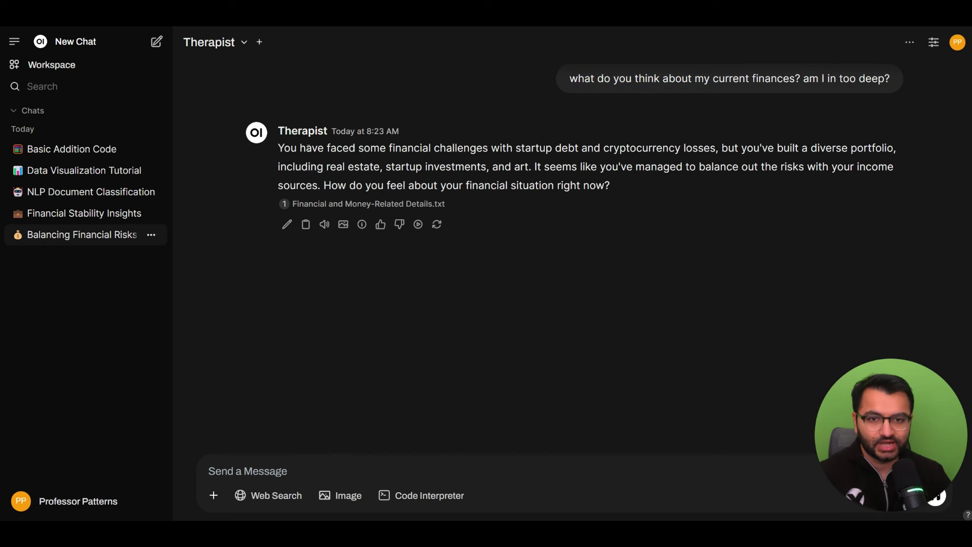
{"action": "left_click_drag", "start_coordinate": [309, 148], "coordinate": [423, 167]}
{"action": "left_click", "coordinate": [436, 167]}
{"action": "left_click_drag", "start_coordinate": [596, 78], "coordinate": [829, 81]}
{"action": "left_click", "coordinate": [557, 167]}
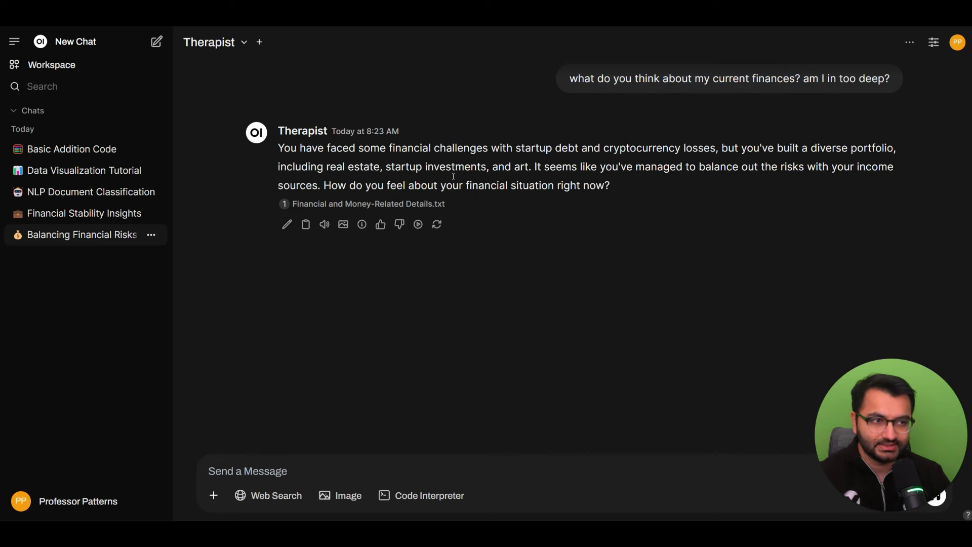
Examine the cited passages and relevance scores from Financial and Money-Related Details.txt, and close the citation.
{"action": "left_click", "coordinate": [372, 206]}
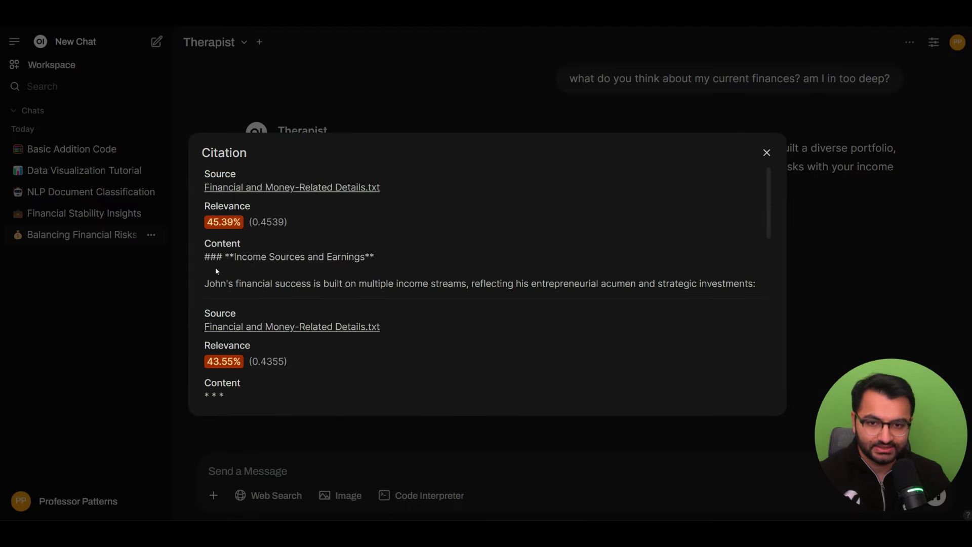
{"action": "left_click_drag", "start_coordinate": [216, 280], "coordinate": [373, 282]}
{"action": "left_click", "coordinate": [354, 278]}
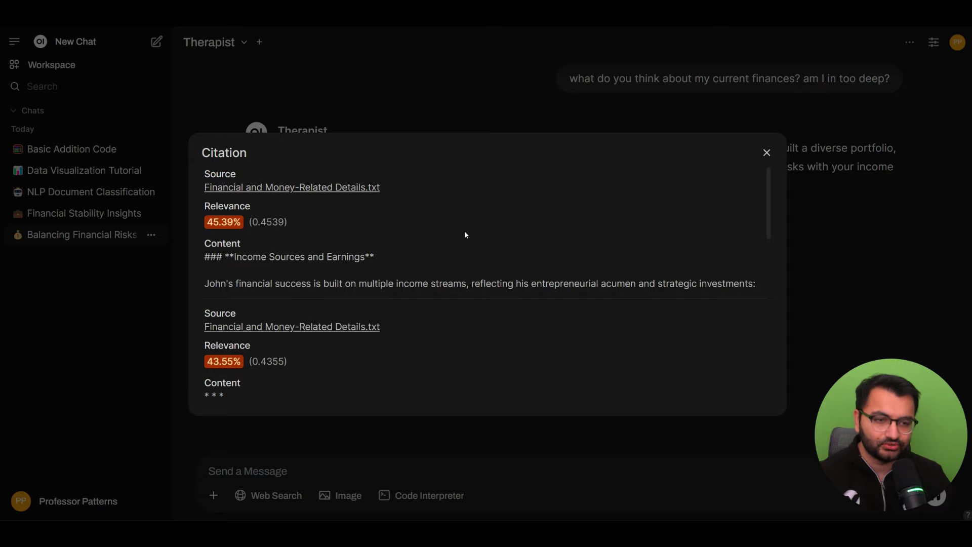
{"action": "scroll", "coordinate": [465, 234], "scroll_direction": "down", "scroll_amount": 10}
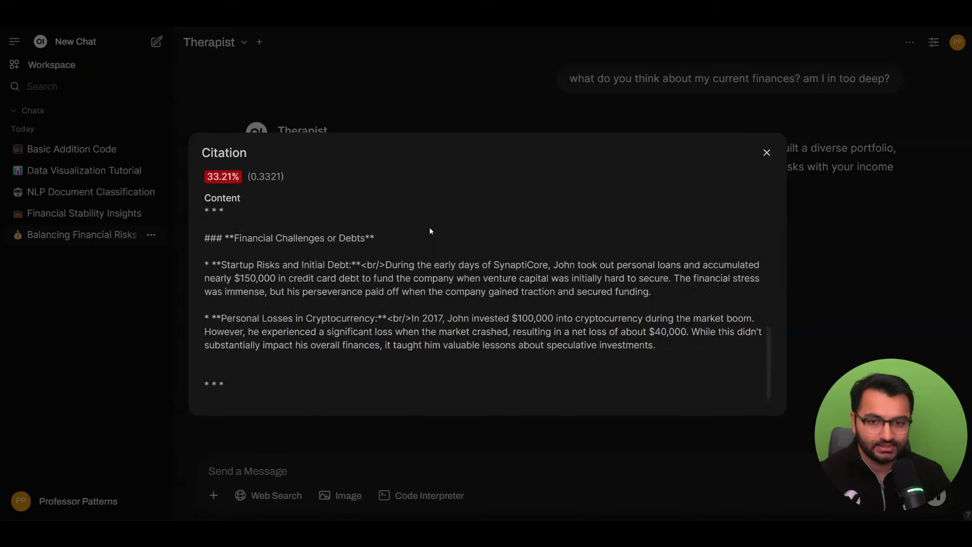
{"action": "scroll", "coordinate": [430, 231], "scroll_direction": "down", "scroll_amount": 1}
{"action": "scroll", "coordinate": [225, 261], "scroll_direction": "up", "scroll_amount": 12}
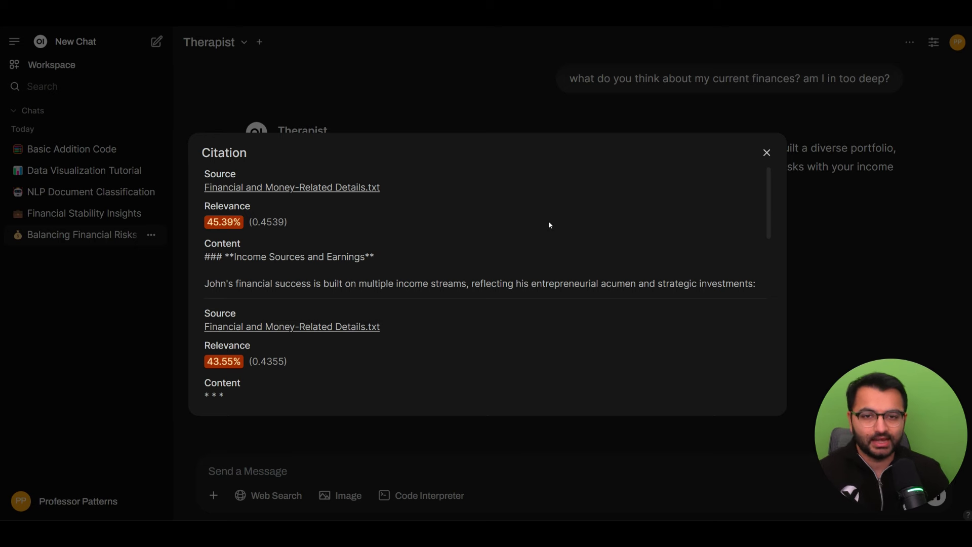
{"action": "left_click", "coordinate": [766, 152]}
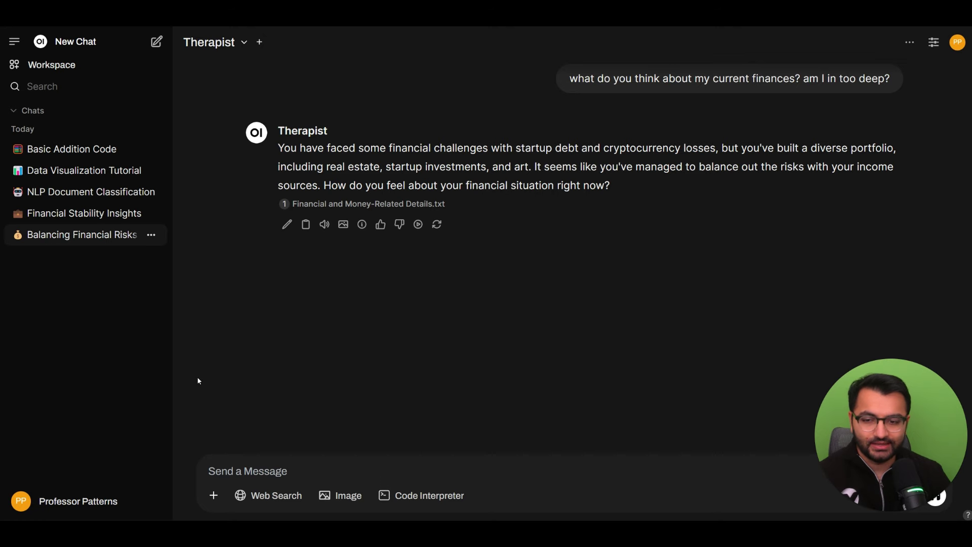
Return to the admin settings for documents and review the Full Context Mode option.
{"action": "left_click", "coordinate": [124, 491]}
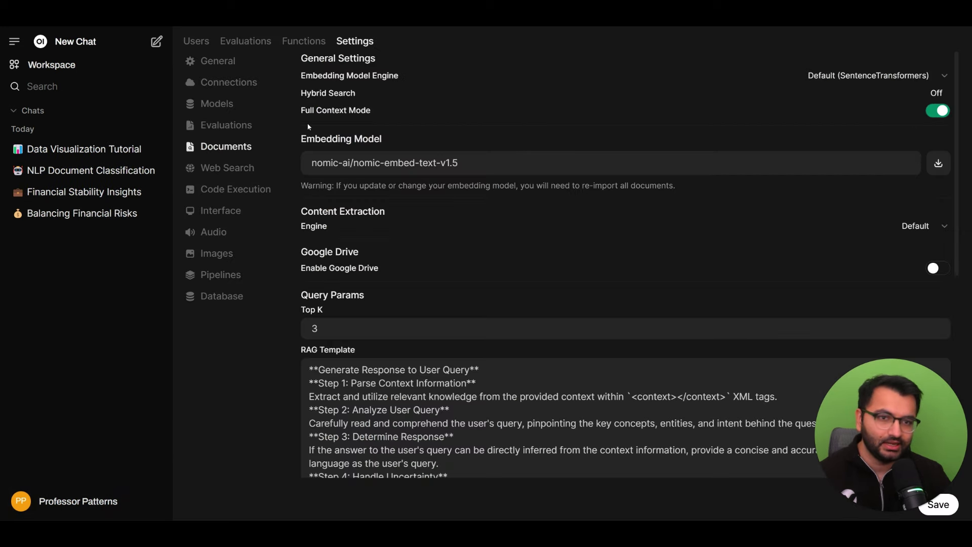
{"action": "left_click_drag", "start_coordinate": [327, 110], "coordinate": [348, 111]}
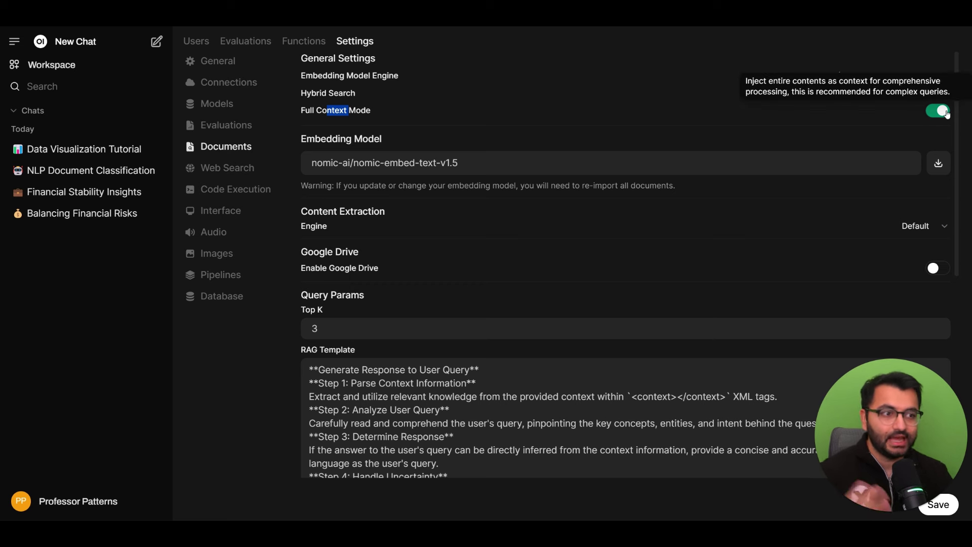
In the Financial Stability Insights chat, expand the answer's references and read the Financial and Money-Related Details.txt citation.
{"action": "left_click", "coordinate": [87, 195]}
{"action": "left_click_drag", "start_coordinate": [569, 79], "coordinate": [881, 79]}
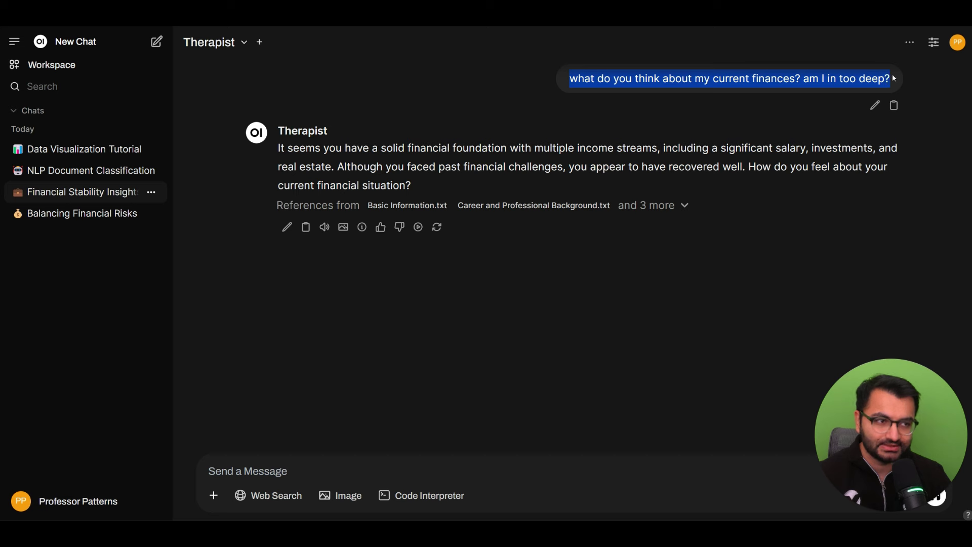
{"action": "left_click", "coordinate": [654, 205]}
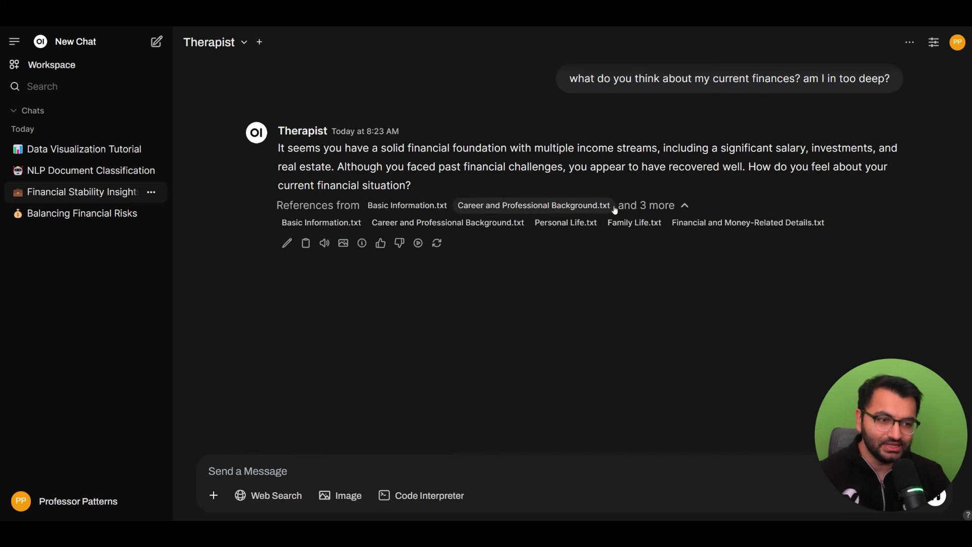
{"action": "left_click", "coordinate": [721, 224]}
{"action": "scroll", "coordinate": [541, 189], "scroll_direction": "down", "scroll_amount": 1}
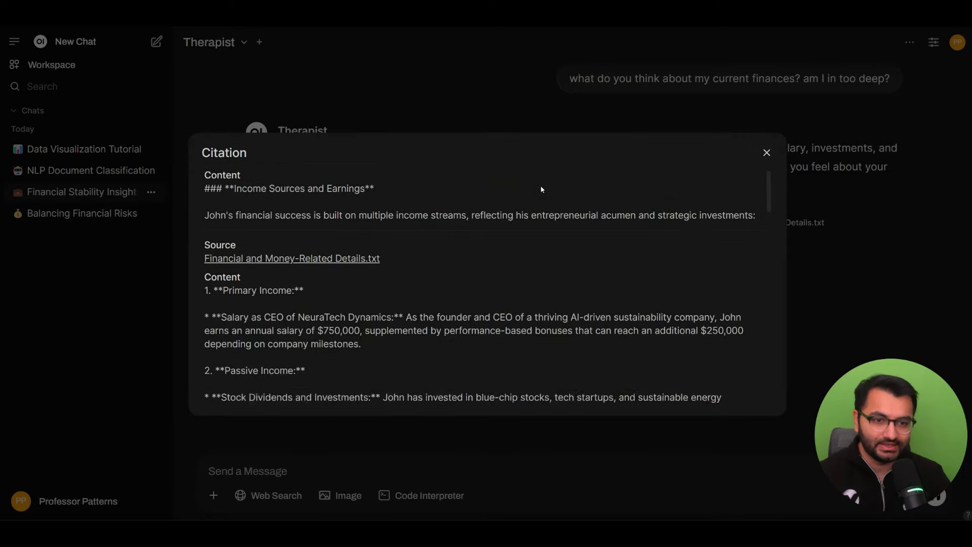
{"action": "scroll", "coordinate": [541, 190], "scroll_direction": "down", "scroll_amount": 4}
{"action": "left_click_drag", "start_coordinate": [767, 232], "coordinate": [763, 153]}
{"action": "left_click", "coordinate": [766, 152]}
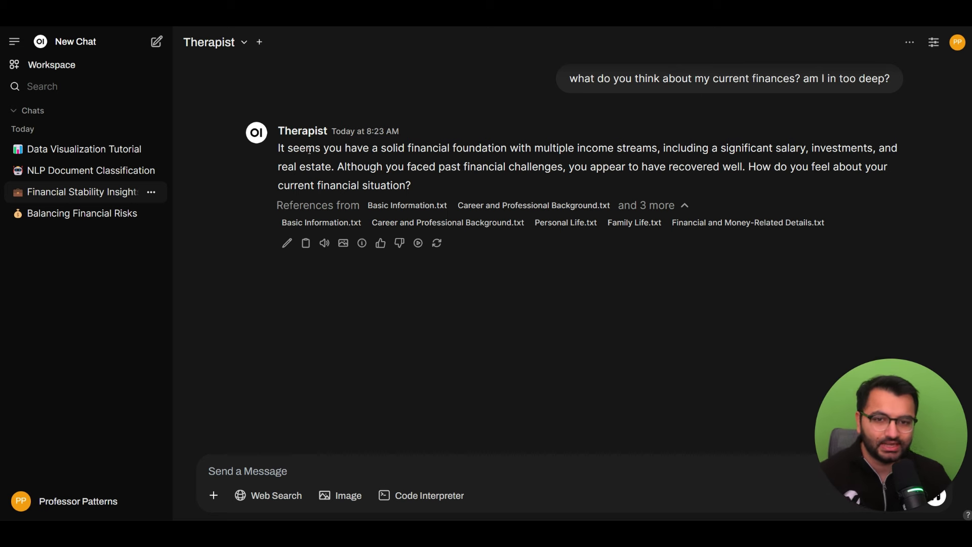
Compare the Therapist model's answers in the Financial Stability Insights and Balancing Financial Risks chats.
{"action": "left_click_drag", "start_coordinate": [285, 145], "coordinate": [355, 185]}
{"action": "left_click", "coordinate": [278, 177]}
{"action": "left_click", "coordinate": [84, 219]}
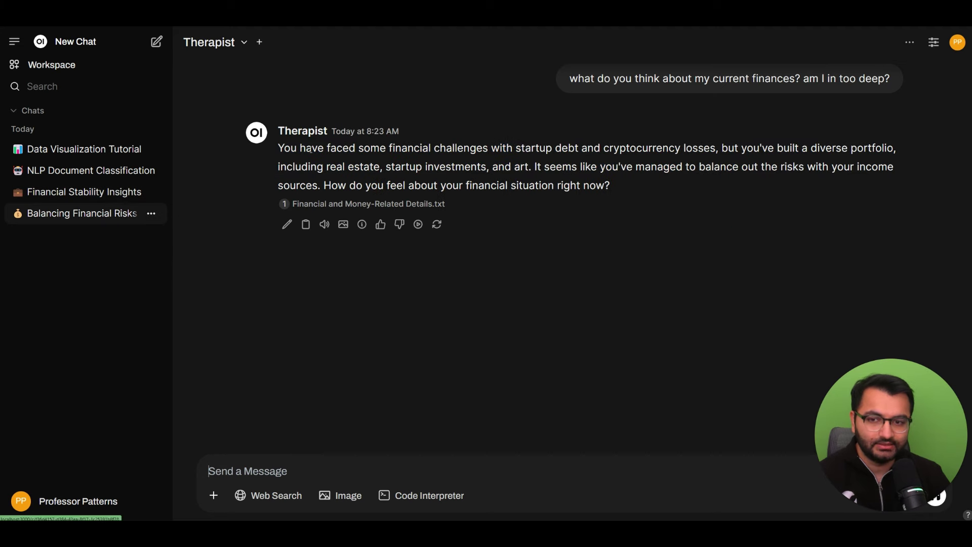
{"action": "left_click_drag", "start_coordinate": [285, 149], "coordinate": [617, 185]}
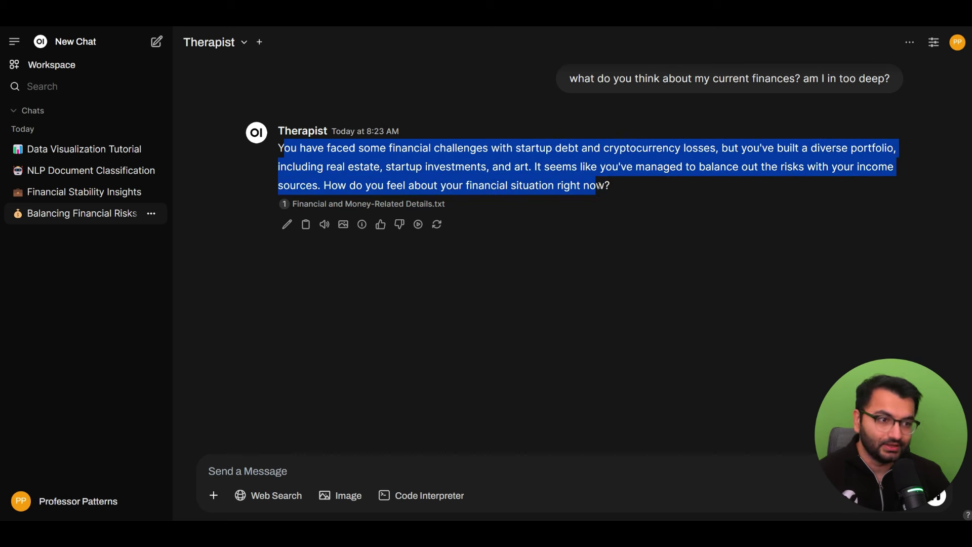
{"action": "left_click", "coordinate": [599, 186]}
{"action": "left_click", "coordinate": [81, 192]}
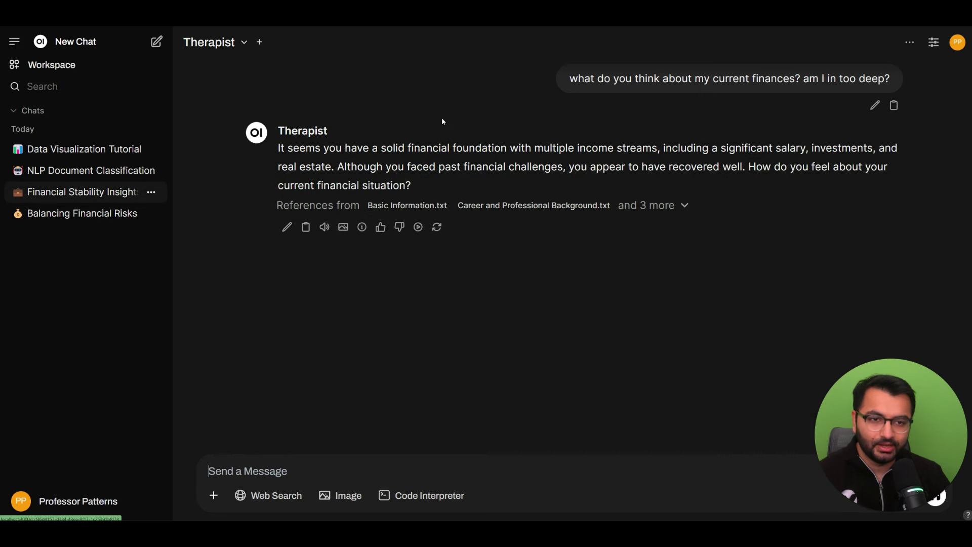
{"action": "left_click_drag", "start_coordinate": [299, 148], "coordinate": [509, 167]}
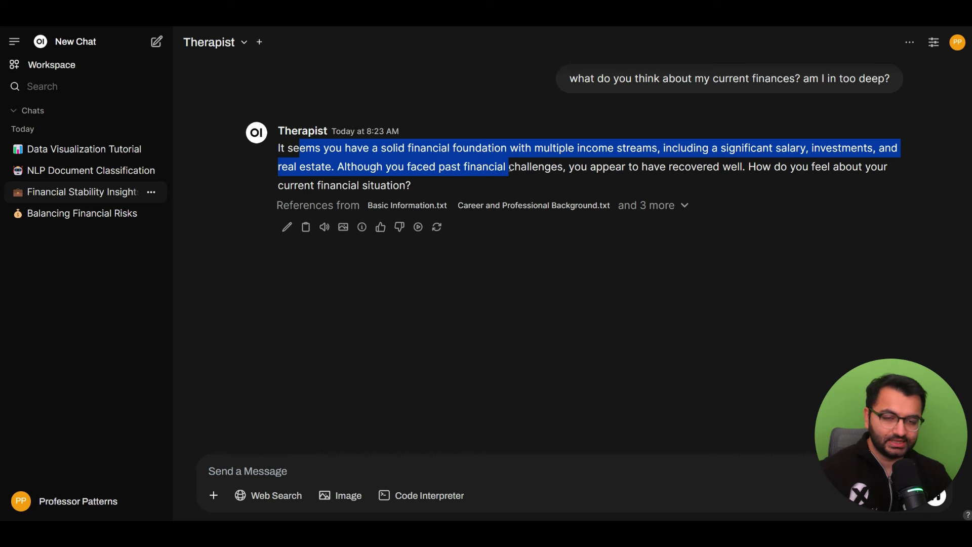
{"action": "left_click", "coordinate": [510, 168]}
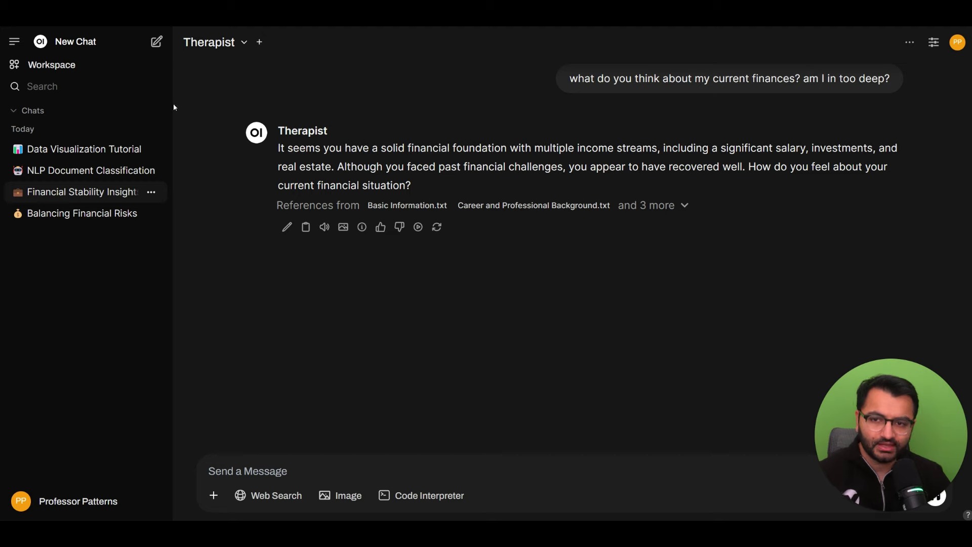
Switch to the v0.5.15 release notes on GitHub and read the entry on Smarter Web Search with Agentic Workflows.
{"action": "left_click", "coordinate": [96, 500]}
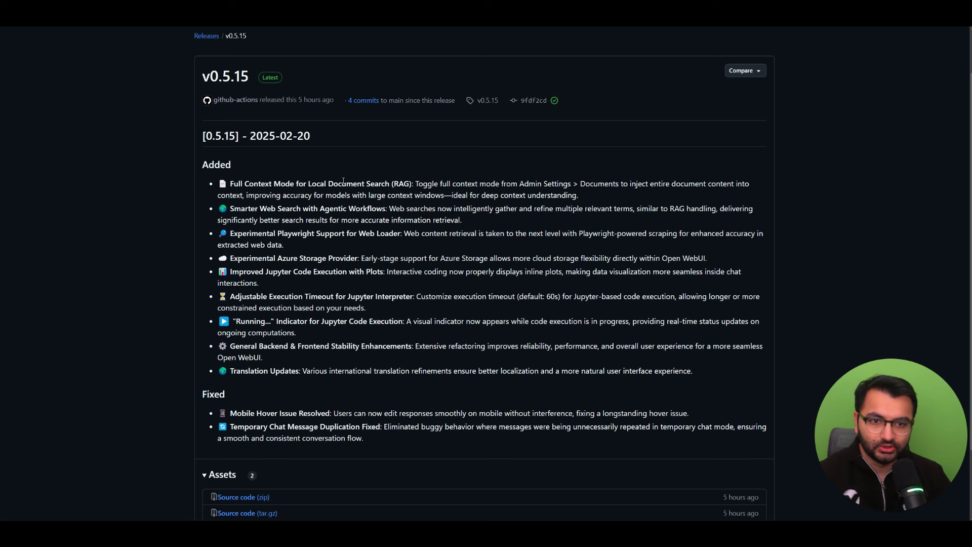
{"action": "left_click_drag", "start_coordinate": [244, 183], "coordinate": [718, 209]}
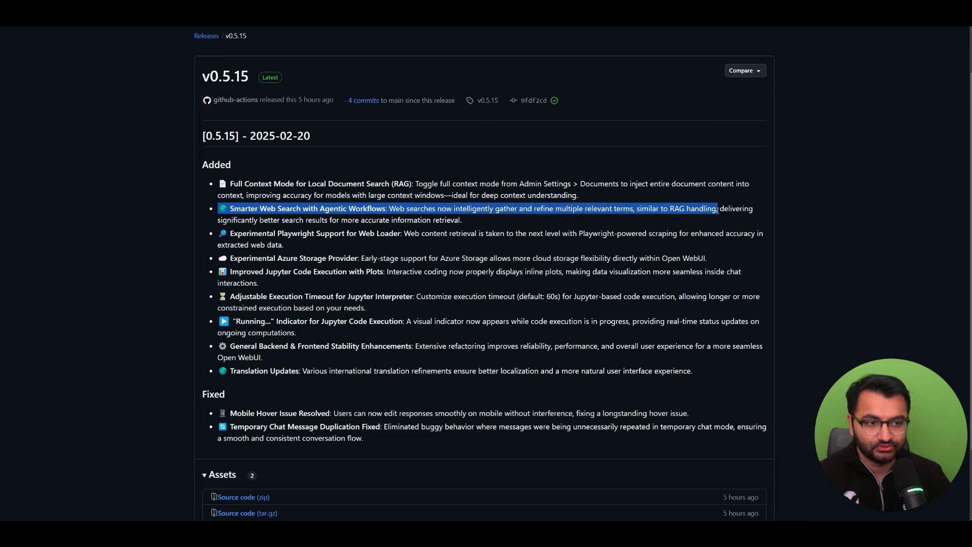
{"action": "left_click_drag", "start_coordinate": [217, 219], "coordinate": [454, 222]}
{"action": "left_click", "coordinate": [455, 223]}
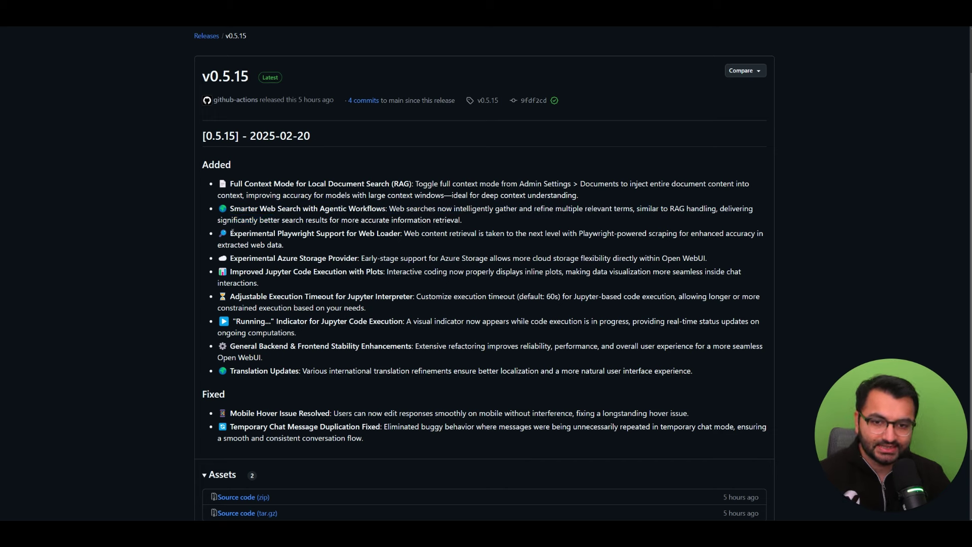
Read the v0.5.15 release note entries on Smarter Web Search with Agentic Workflows and Experimental Playwright Support for Web Loader.
{"action": "left_click_drag", "start_coordinate": [231, 234], "coordinate": [308, 233]}
{"action": "left_click", "coordinate": [306, 232]}
{"action": "left_click_drag", "start_coordinate": [218, 209], "coordinate": [707, 236]}
{"action": "left_click_drag", "start_coordinate": [284, 245], "coordinate": [208, 208]}
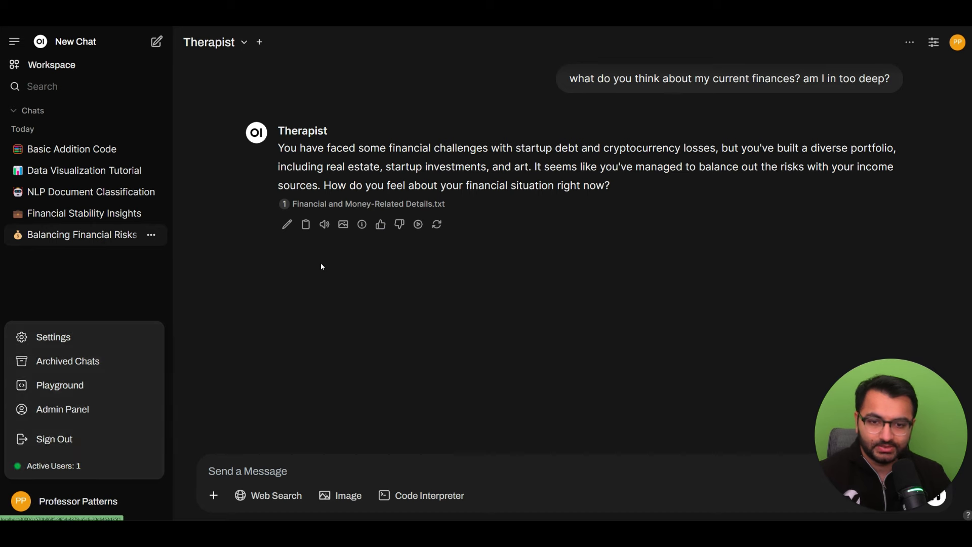
Switch to Open WebUI, open the NLP Document Classification chat and read the question at its beginning.
{"action": "left_click", "coordinate": [321, 265]}
{"action": "left_click", "coordinate": [90, 200]}
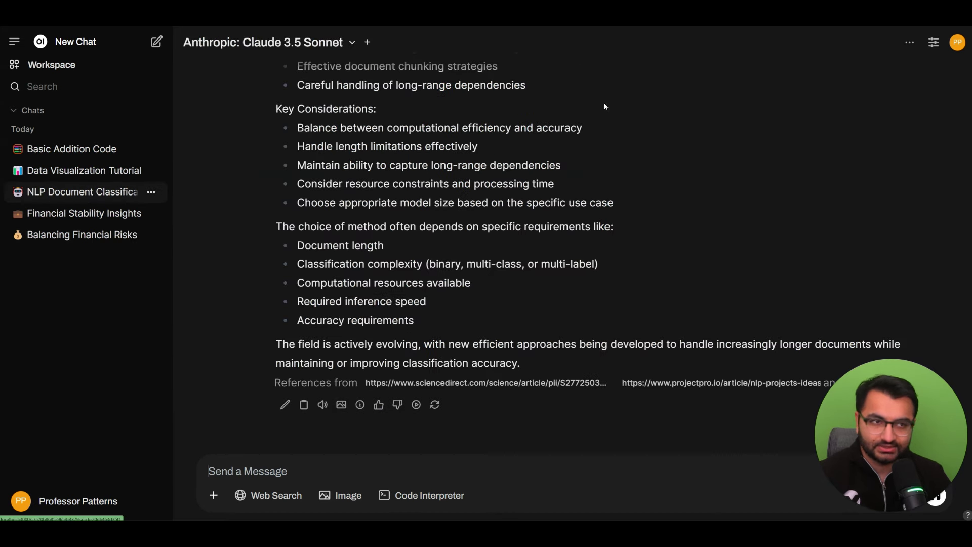
{"action": "middle_click", "coordinate": [715, 304]}
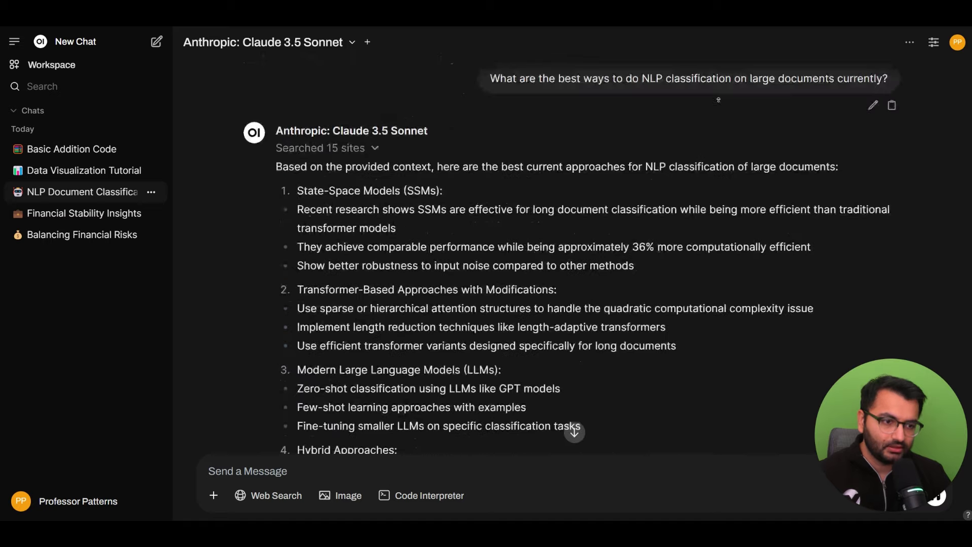
{"action": "left_click_drag", "start_coordinate": [520, 78], "coordinate": [891, 75]}
{"action": "left_click", "coordinate": [889, 74]}
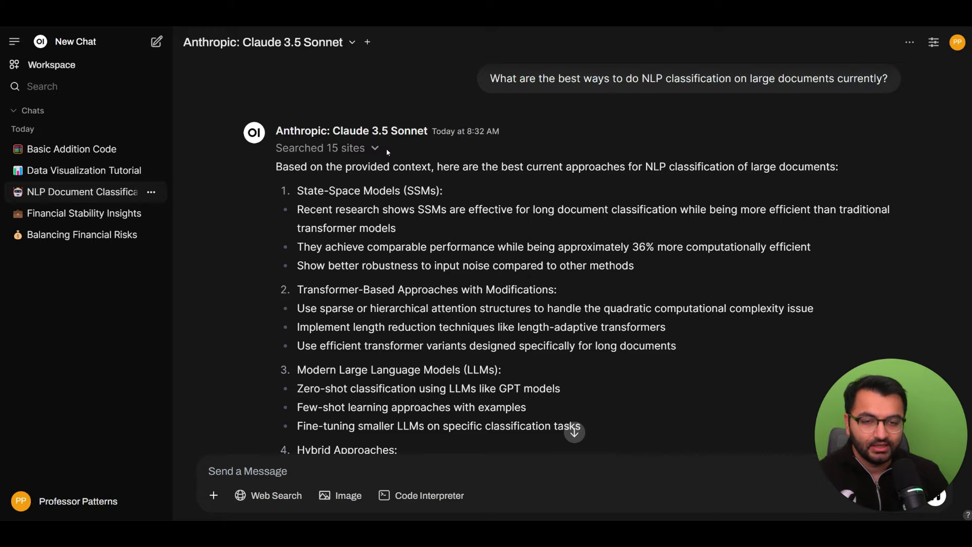
Expand the list of searched sites above the Claude 3.5 Sonnet answer and review its links.
{"action": "left_click", "coordinate": [359, 150]}
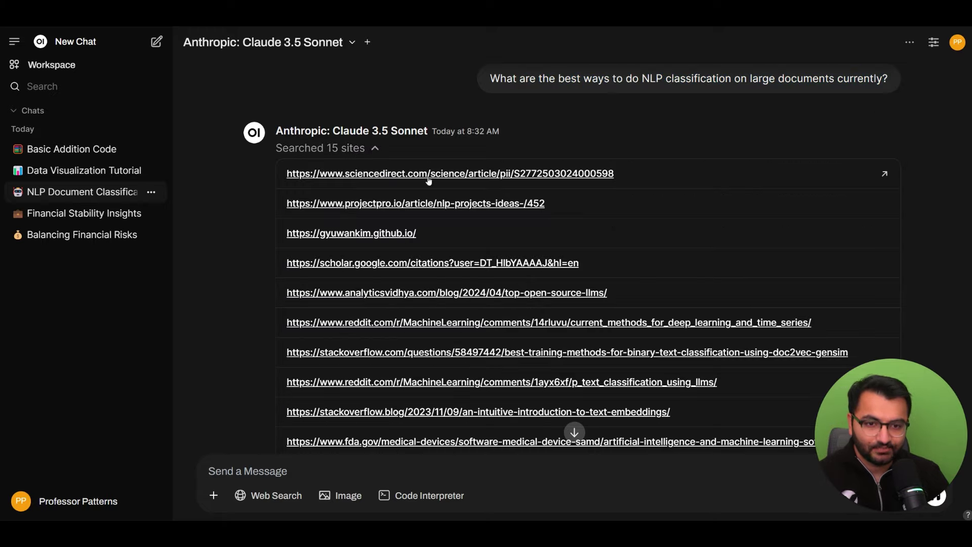
{"action": "scroll", "coordinate": [394, 167], "scroll_direction": "down", "scroll_amount": 5}
{"action": "scroll", "coordinate": [423, 182], "scroll_direction": "up", "scroll_amount": 4}
{"action": "scroll", "coordinate": [423, 182], "scroll_direction": "up", "scroll_amount": 1}
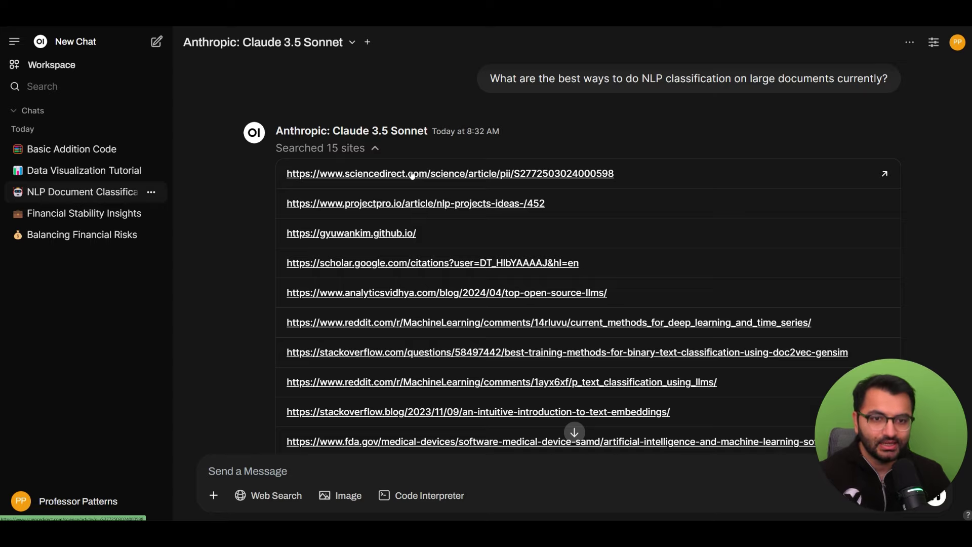
{"action": "left_click", "coordinate": [412, 175]}
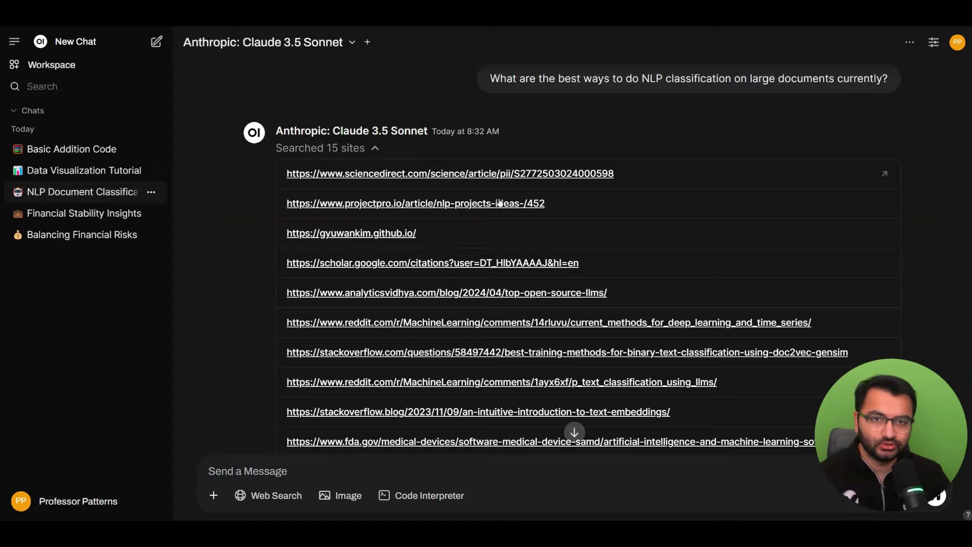
{"action": "scroll", "coordinate": [499, 202], "scroll_direction": "down", "scroll_amount": 3}
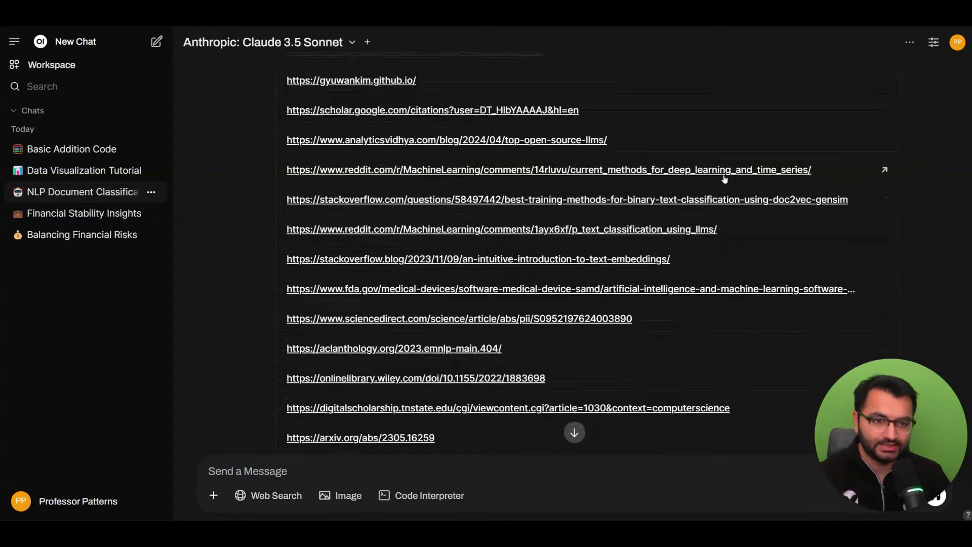
{"action": "scroll", "coordinate": [928, 309], "scroll_direction": "down", "scroll_amount": 15}
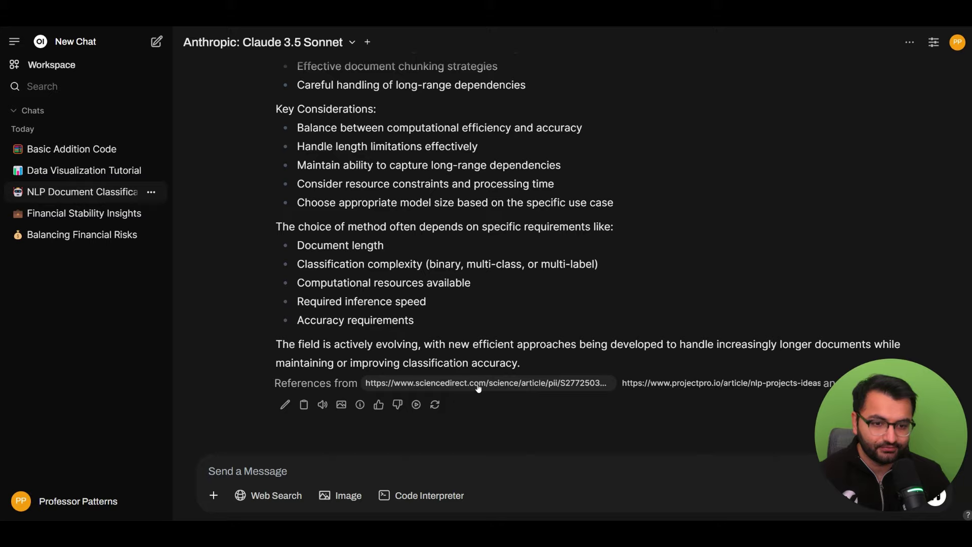
Expand all references below the answer and read through the scholar.google.com citation, closing it when done.
{"action": "left_click", "coordinate": [882, 385]}
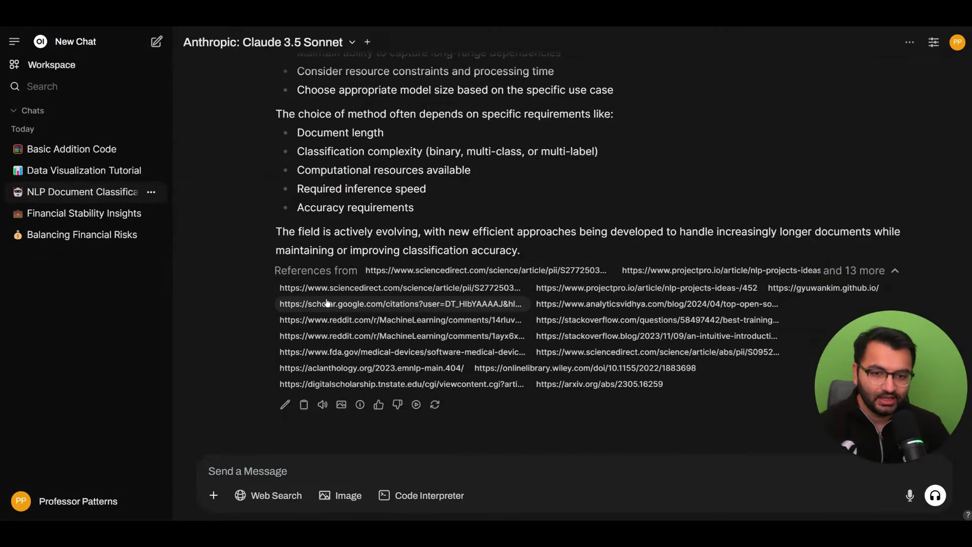
{"action": "left_click", "coordinate": [339, 303]}
{"action": "scroll", "coordinate": [739, 233], "scroll_direction": "down", "scroll_amount": 10}
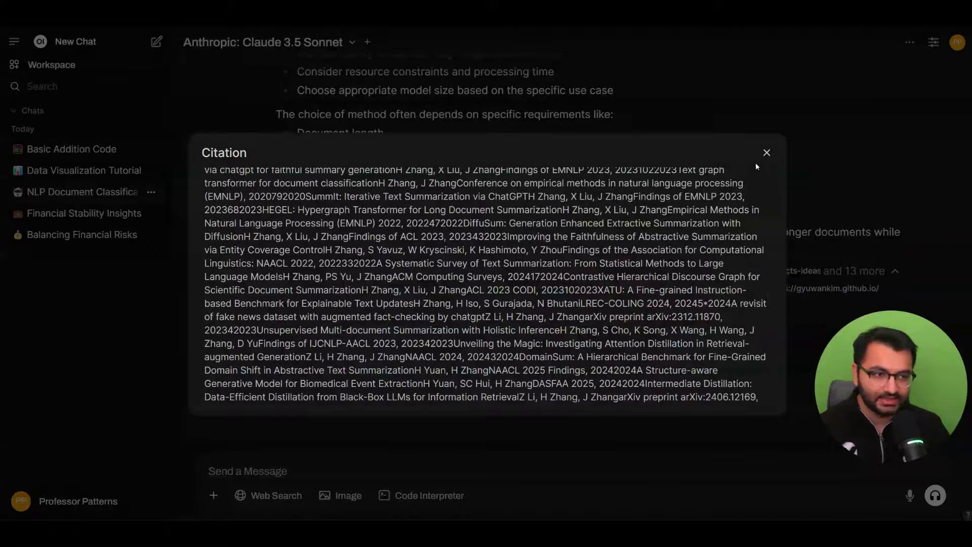
{"action": "left_click", "coordinate": [767, 152]}
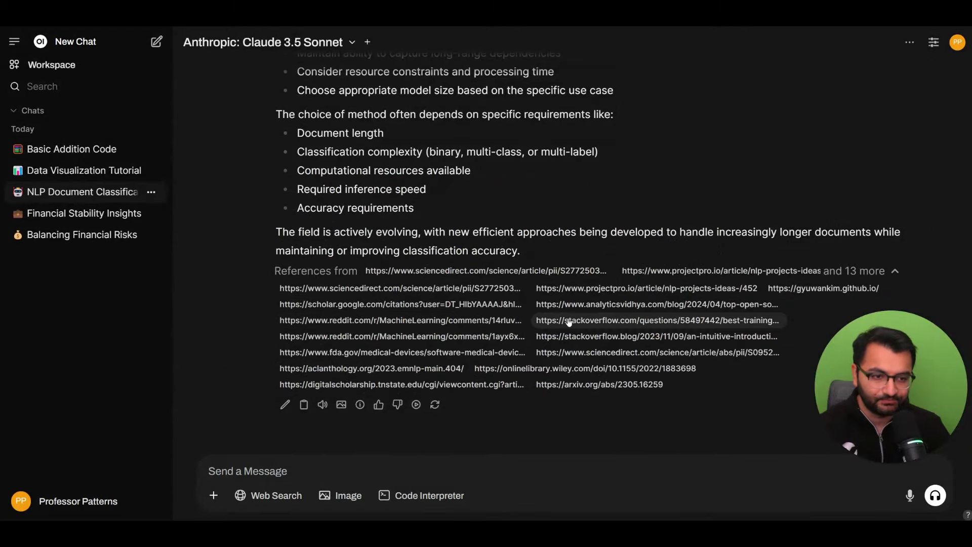
Read the stackoverflow.com citation on binary text classification with doc2vec gensim through to its end, and close it.
{"action": "left_click", "coordinate": [614, 321]}
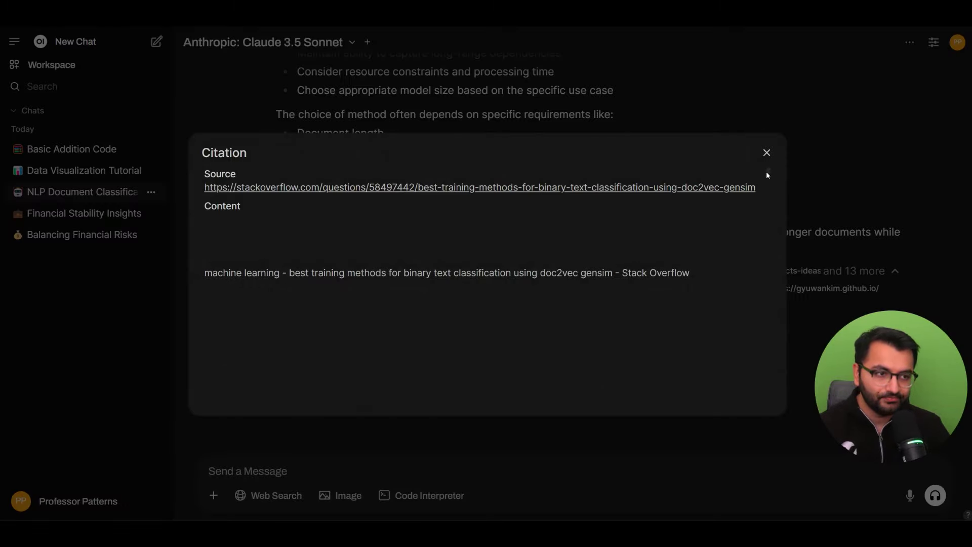
{"action": "left_click_drag", "start_coordinate": [769, 171], "coordinate": [766, 242]}
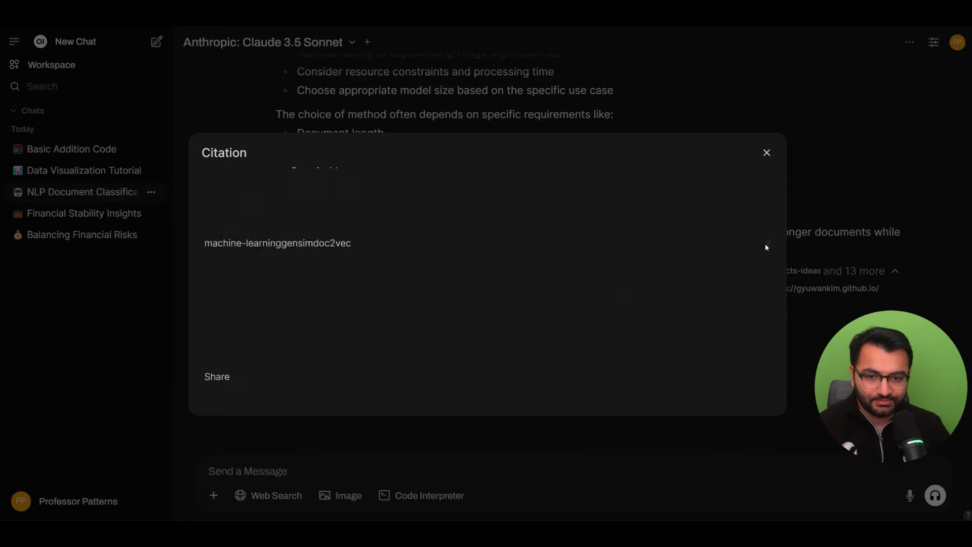
{"action": "scroll", "coordinate": [285, 235], "scroll_direction": "down", "scroll_amount": 10}
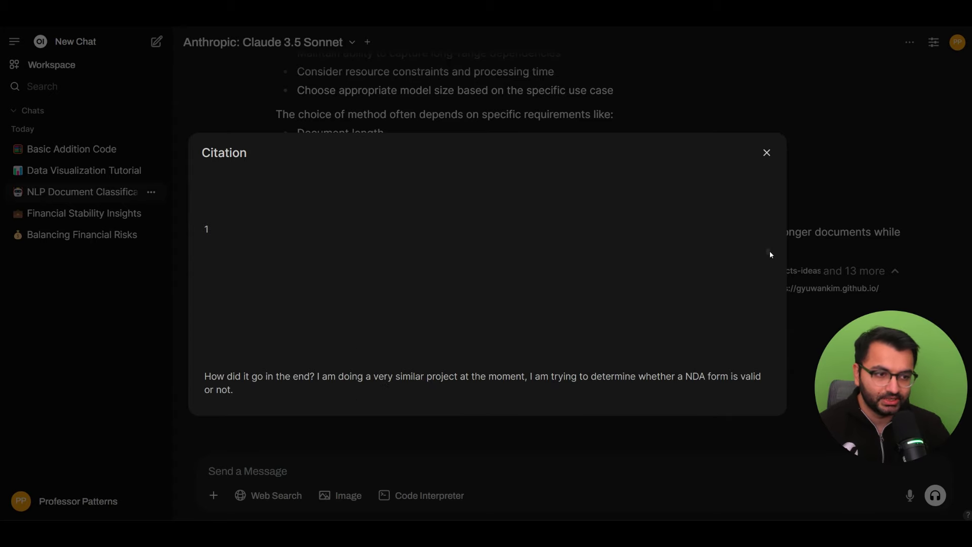
{"action": "left_click_drag", "start_coordinate": [770, 250], "coordinate": [753, 375]}
{"action": "scroll", "coordinate": [751, 373], "scroll_direction": "down", "scroll_amount": 5}
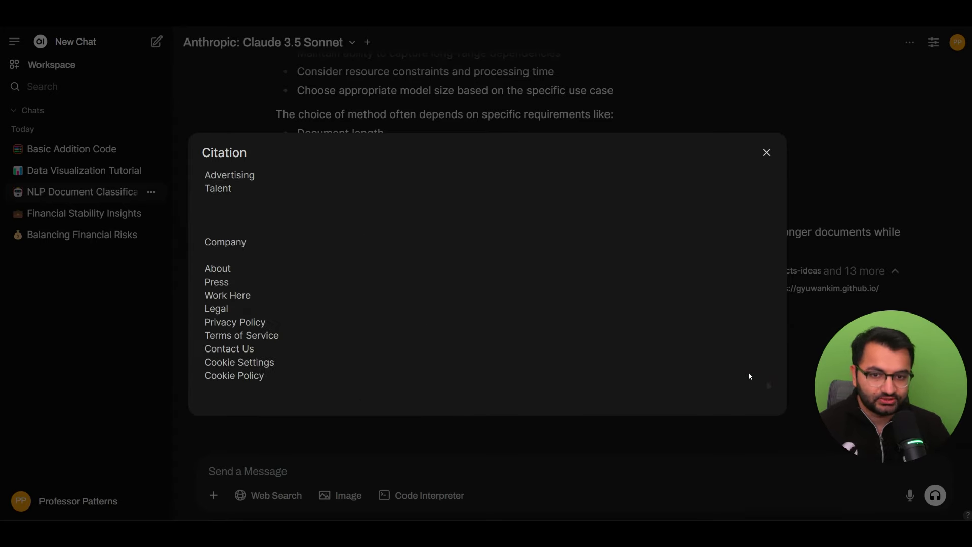
{"action": "left_click", "coordinate": [767, 153]}
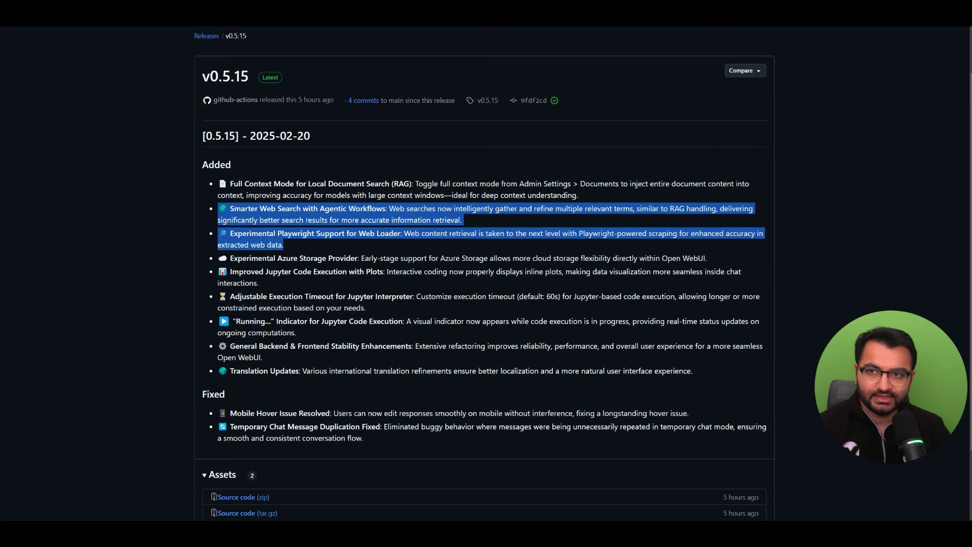
Recheck the web search entry in the GitHub release notes, and copy the question from the NLP Document Classification chat in Open WebUI.
{"action": "left_click_drag", "start_coordinate": [216, 208], "coordinate": [294, 232]}
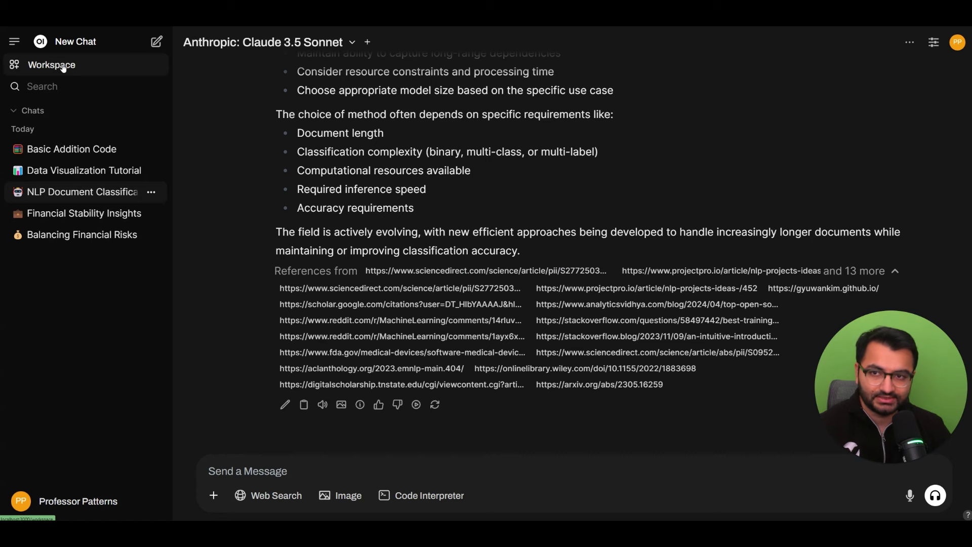
{"action": "scroll", "coordinate": [574, 433], "scroll_direction": "up", "scroll_amount": 5}
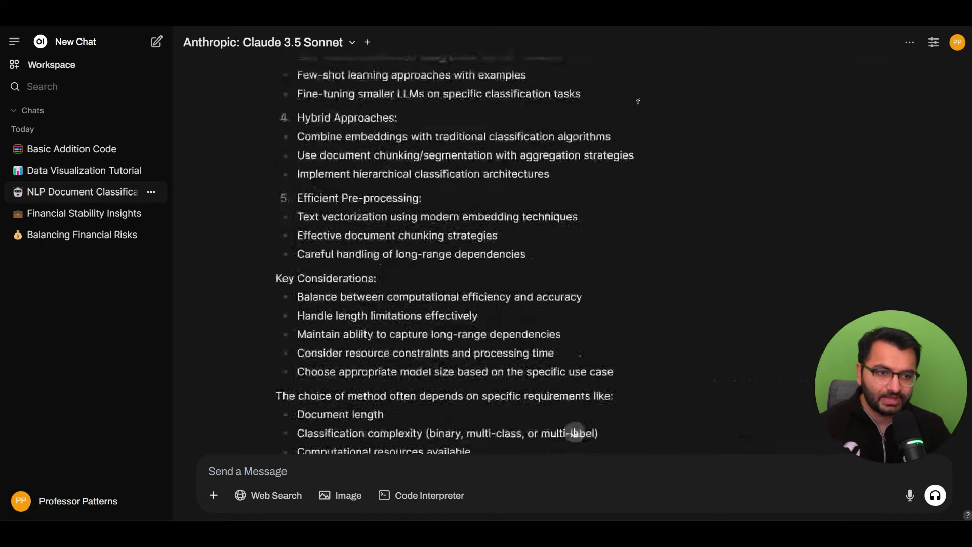
{"action": "scroll", "coordinate": [575, 433], "scroll_direction": "up", "scroll_amount": 15}
{"action": "left_click_drag", "start_coordinate": [489, 79], "coordinate": [884, 80]}
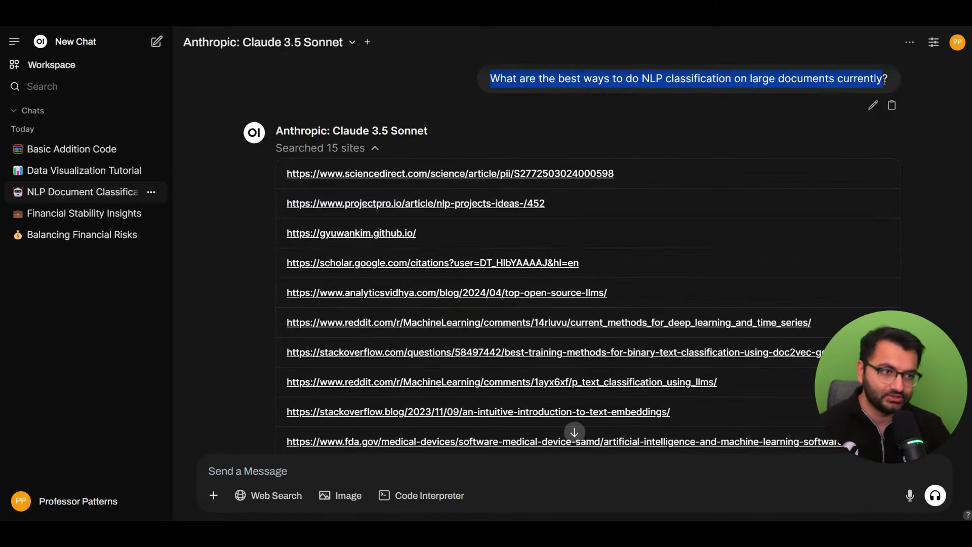
Ask "What are the best ways to do NLP classification on large documents currently?" in a new chat with Web Search enabled.
{"action": "left_click", "coordinate": [156, 41]}
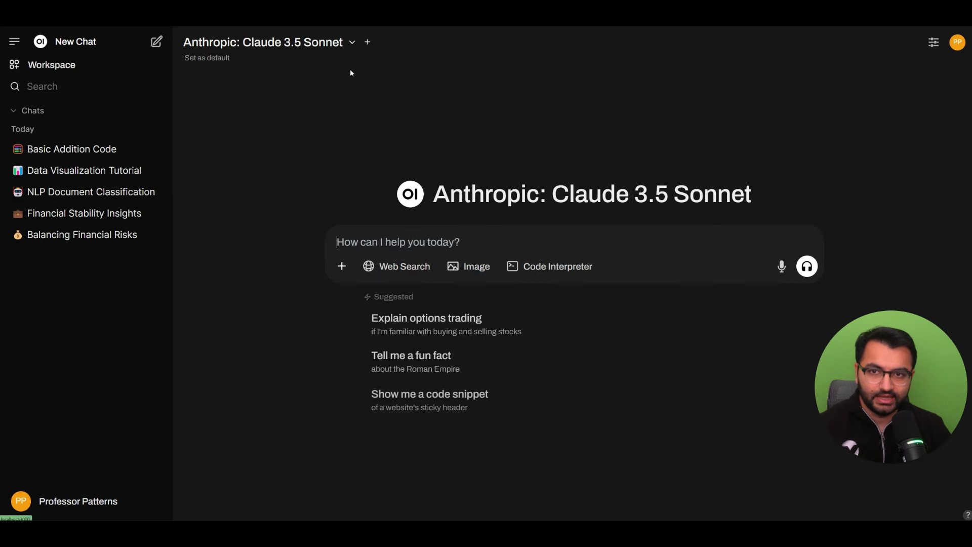
{"action": "type", "text": "What are the best ways to do NLP classification on large documents currently?"}
{"action": "left_click", "coordinate": [423, 266]}
{"action": "left_click", "coordinate": [813, 270]}
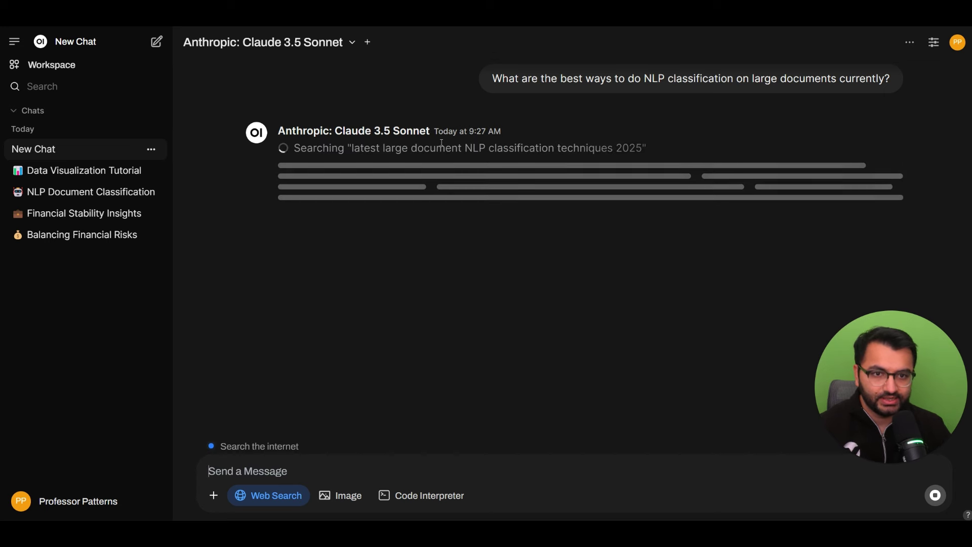
Follow the search queries generated for the new question, check the searched sites and expand the answer's references.
{"action": "left_click_drag", "start_coordinate": [360, 147], "coordinate": [600, 147]}
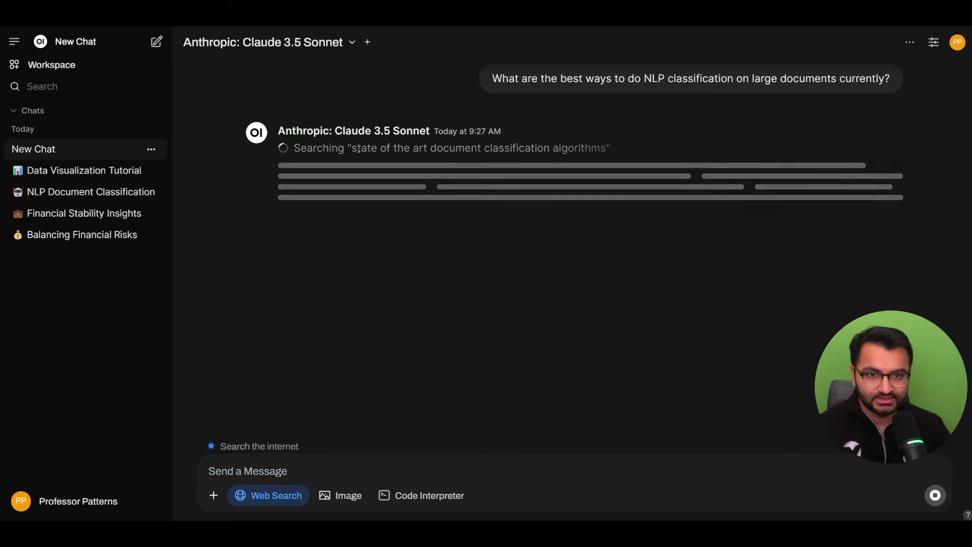
{"action": "left_click_drag", "start_coordinate": [360, 148], "coordinate": [527, 147]}
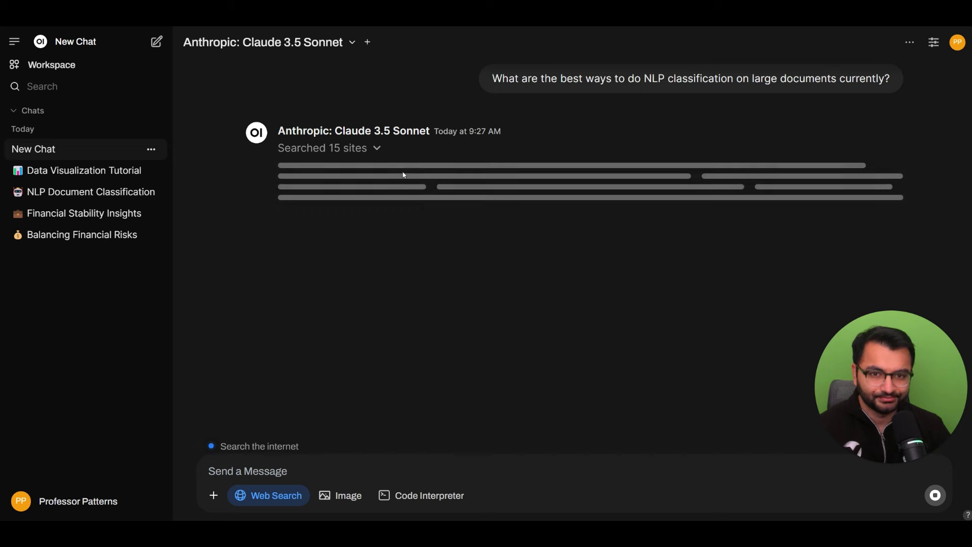
{"action": "left_click", "coordinate": [361, 149]}
{"action": "left_click", "coordinate": [358, 149]}
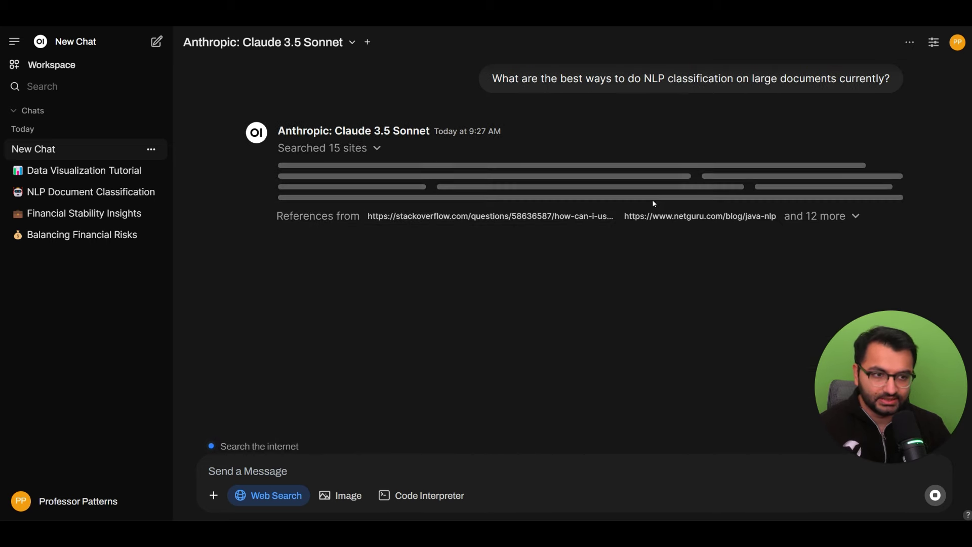
{"action": "left_click", "coordinate": [819, 219]}
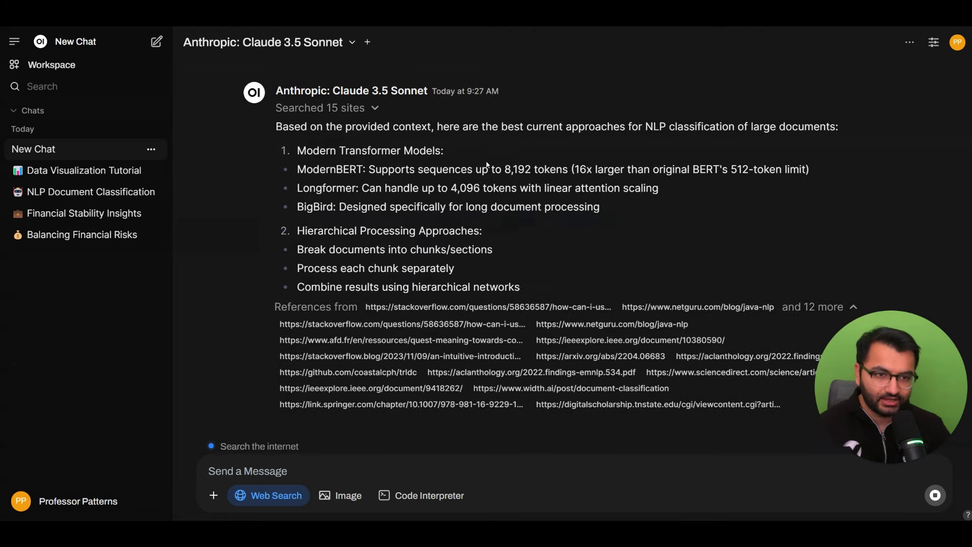
Read the new Claude 3.5 Sonnet answer on NLP classification of large documents from beginning to end.
{"action": "scroll", "coordinate": [320, 207], "scroll_direction": "up", "scroll_amount": 3}
{"action": "left_click_drag", "start_coordinate": [297, 191], "coordinate": [352, 210]}
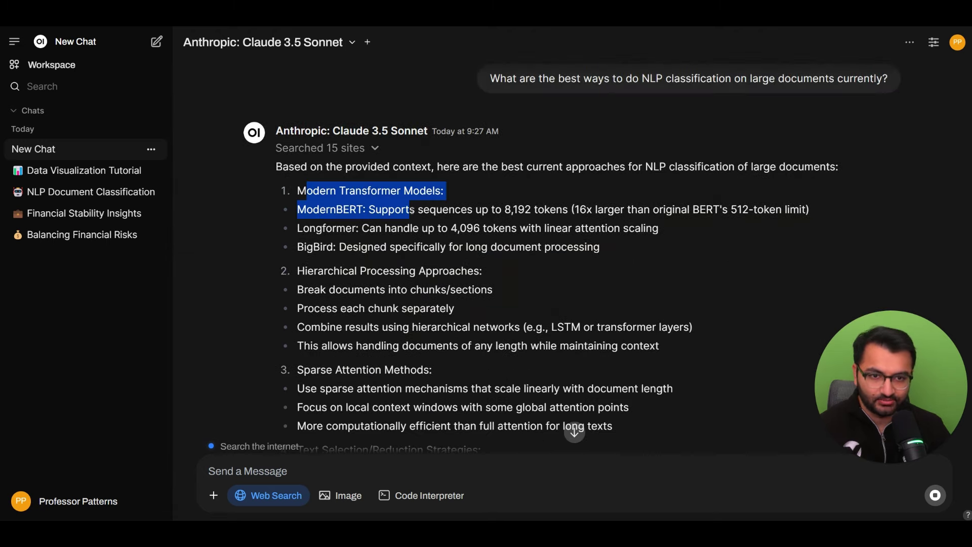
{"action": "left_click", "coordinate": [413, 212]}
{"action": "scroll", "coordinate": [413, 211], "scroll_direction": "down", "scroll_amount": 3}
{"action": "left_click_drag", "start_coordinate": [349, 118], "coordinate": [456, 174]}
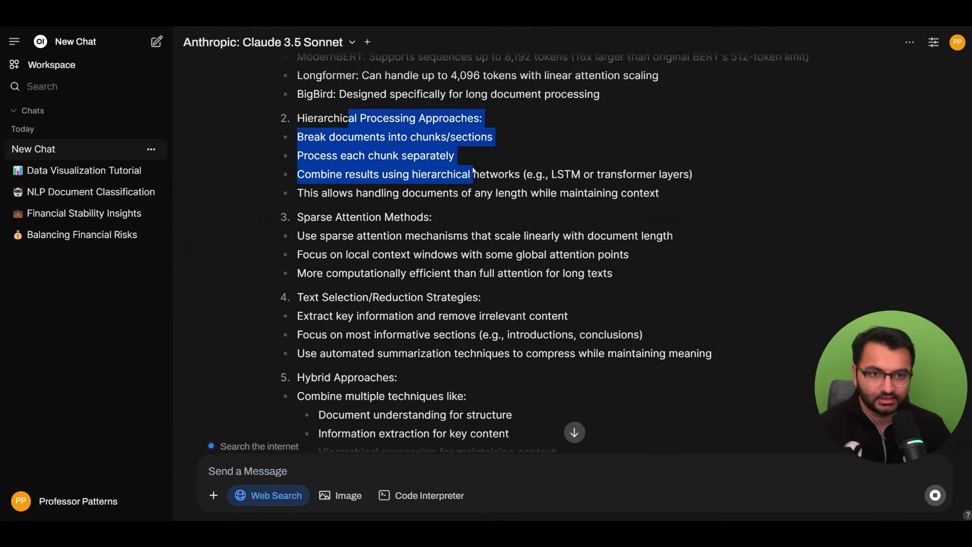
{"action": "left_click", "coordinate": [476, 170]}
{"action": "scroll", "coordinate": [476, 170], "scroll_direction": "down", "scroll_amount": 7}
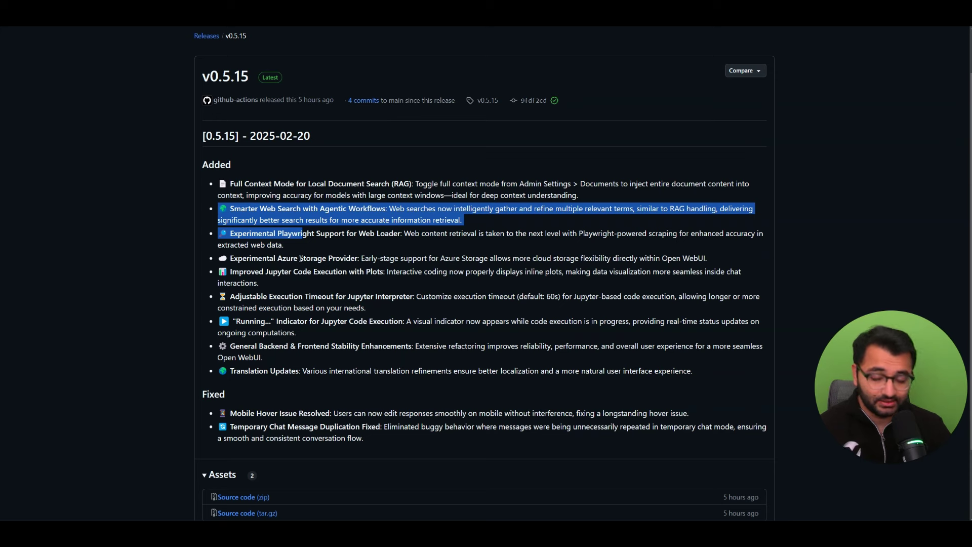
Switch to the GitHub release notes and read the entries on Playwright support, the Azure Storage Provider and Jupyter code execution.
{"action": "left_click_drag", "start_coordinate": [287, 249], "coordinate": [218, 207]}
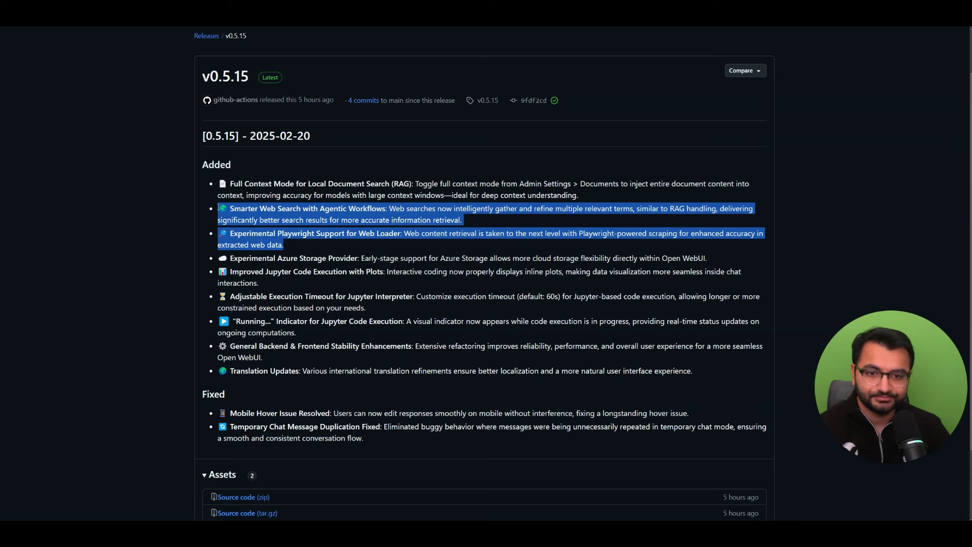
{"action": "left_click", "coordinate": [267, 259]}
{"action": "left_click_drag", "start_coordinate": [210, 264], "coordinate": [696, 259]}
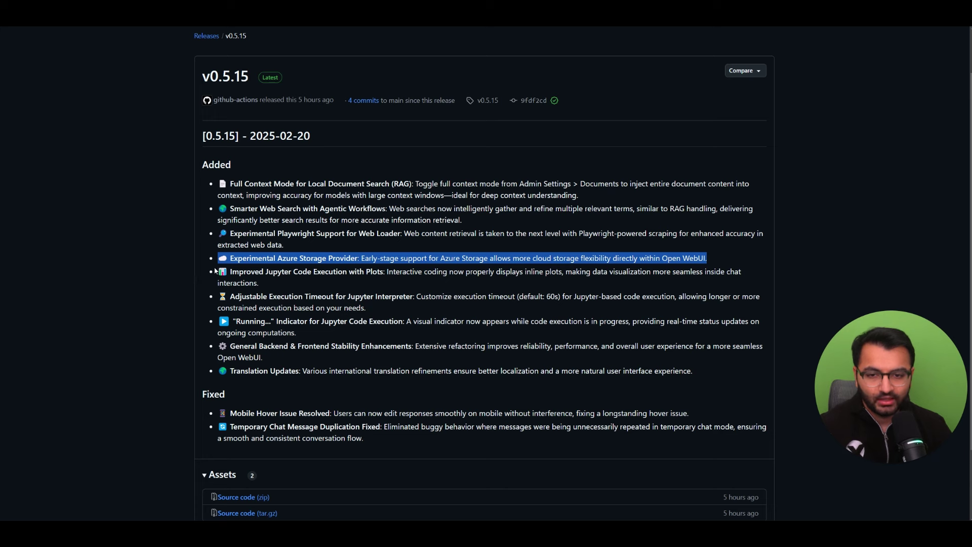
{"action": "left_click_drag", "start_coordinate": [215, 271], "coordinate": [311, 337]}
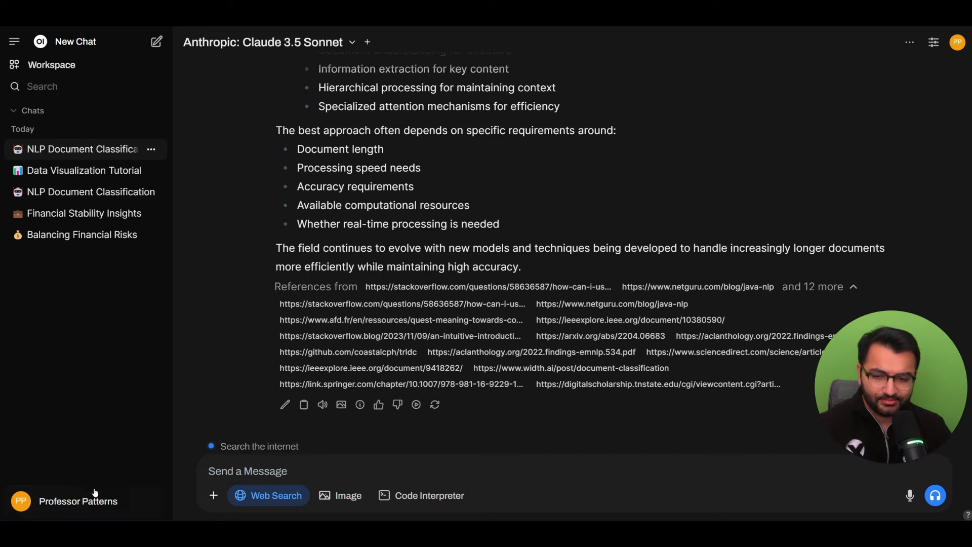
Switch to Open WebUI, open the Data Visualization Tutorial chat and go to the beginning of its matplotlib and seaborn Python code.
{"action": "left_click", "coordinate": [95, 495]}
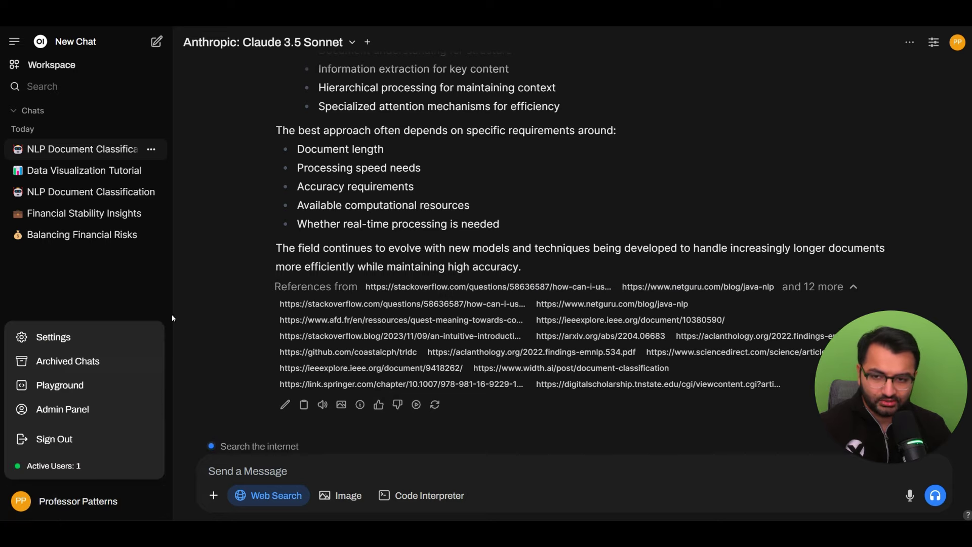
{"action": "left_click", "coordinate": [90, 170]}
{"action": "left_click", "coordinate": [65, 171]}
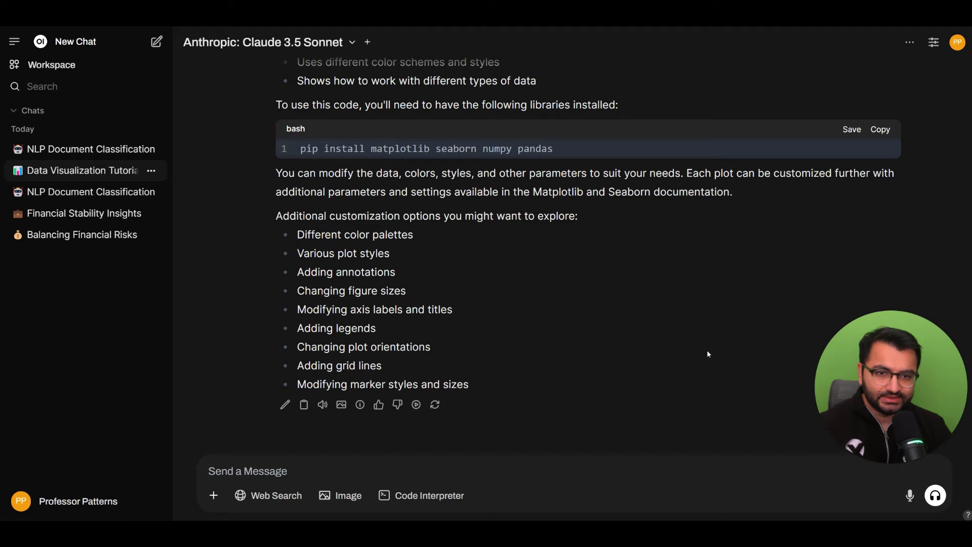
{"action": "scroll", "coordinate": [707, 350], "scroll_direction": "up", "scroll_amount": 20}
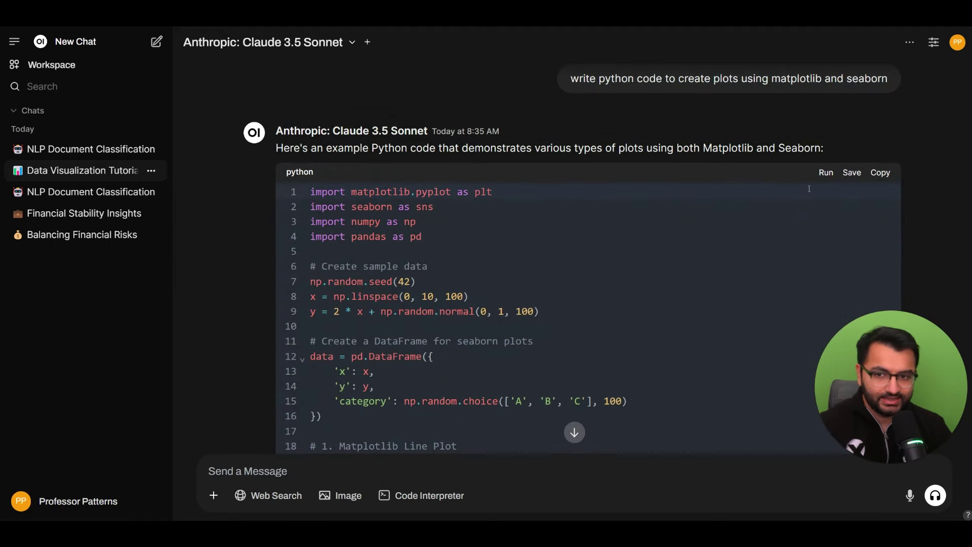
Try to run the matplotlib and seaborn Python code in the chat and read the resulting notification.
{"action": "left_click", "coordinate": [826, 173]}
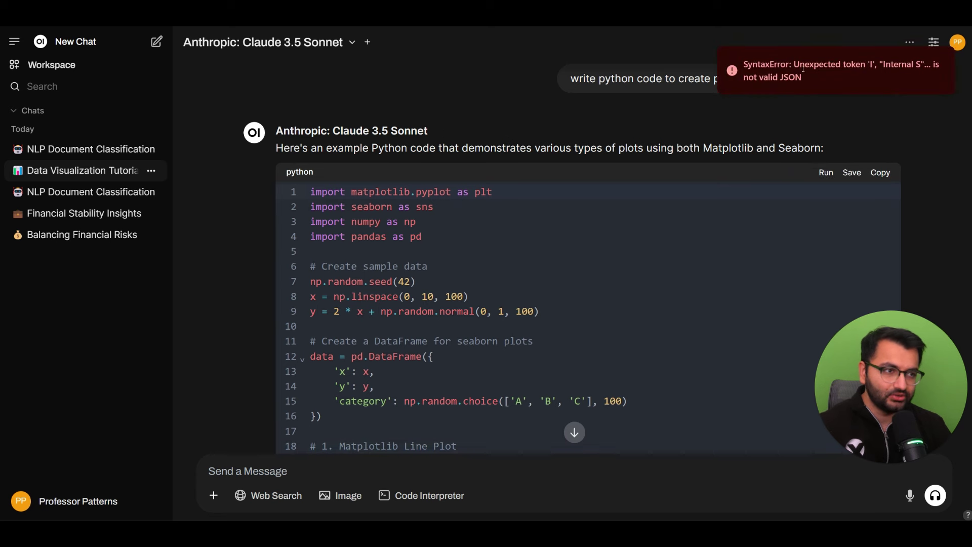
{"action": "left_click_drag", "start_coordinate": [784, 66], "coordinate": [887, 82]}
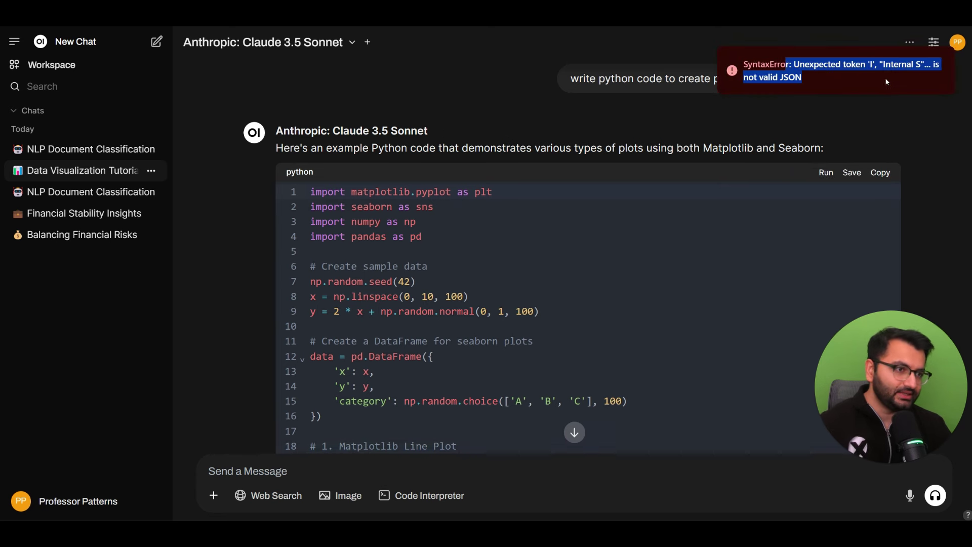
{"action": "left_click", "coordinate": [828, 78]}
Open the Code Execution section of the admin settings and examine the host part of the code execution engine's Jupyter URL.
{"action": "left_click", "coordinate": [76, 501]}
{"action": "left_click", "coordinate": [62, 409]}
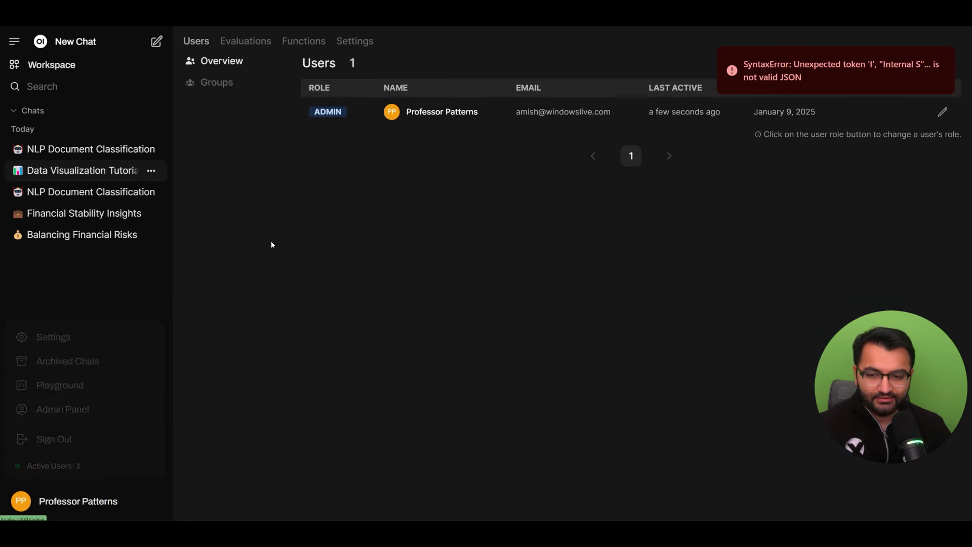
{"action": "left_click", "coordinate": [353, 42]}
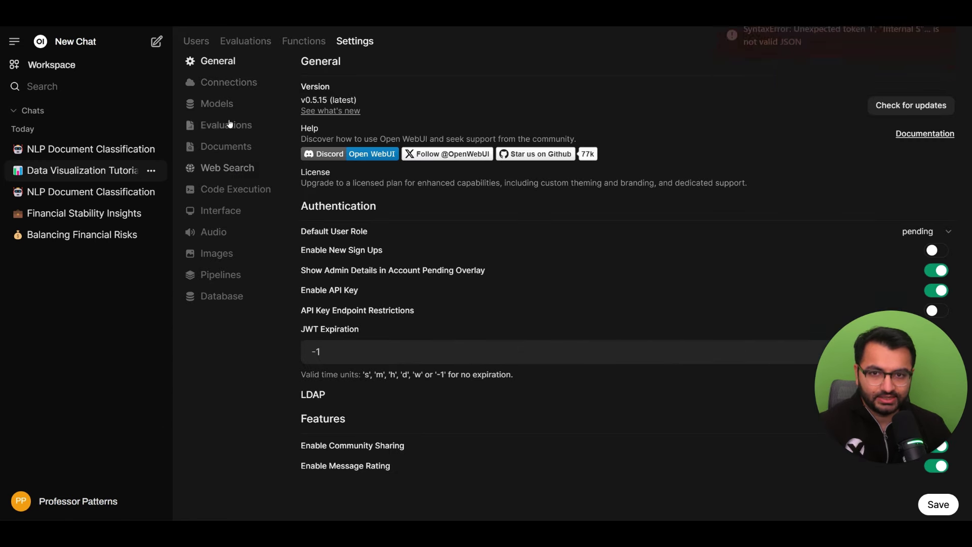
{"action": "left_click", "coordinate": [229, 188]}
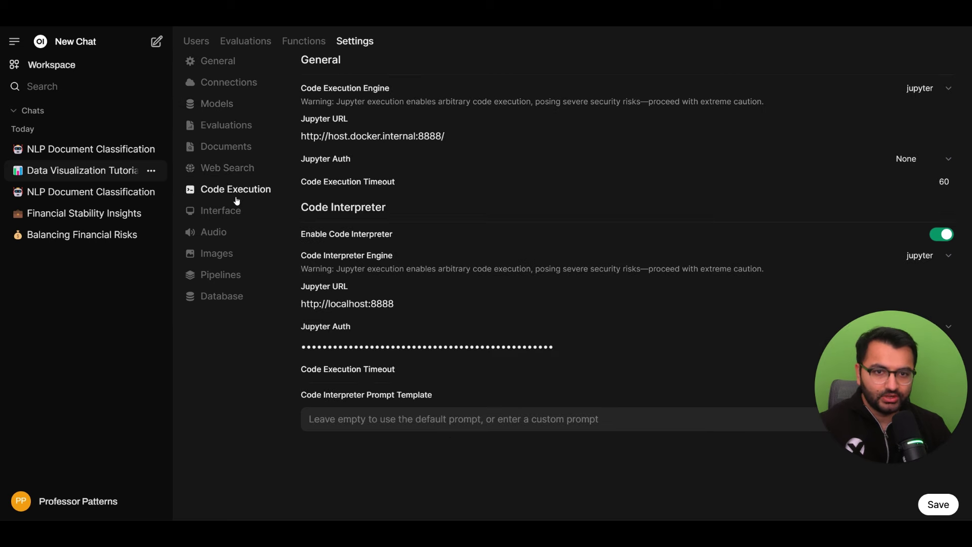
{"action": "mouse_move", "coordinate": [321, 135]}
{"action": "left_mouse_down"}
{"action": "mouse_move", "coordinate": [389, 136]}
{"action": "mouse_move", "coordinate": [337, 138]}
{"action": "left_mouse_up"}
{"action": "left_click", "coordinate": [417, 136]}
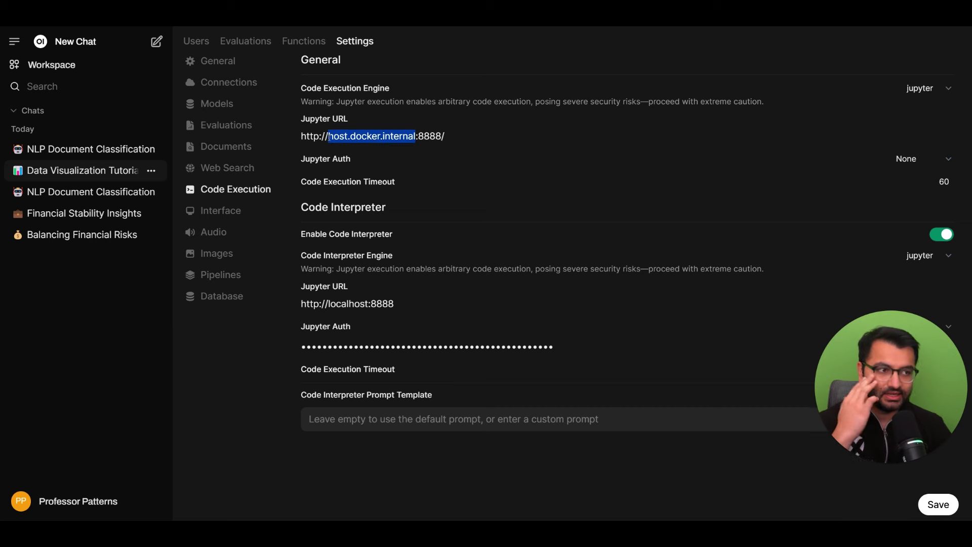
Switch the code execution engine's Jupyter Auth to Token and back to None, and start editing its Code Execution Timeout.
{"action": "left_click", "coordinate": [926, 157]}
{"action": "left_click", "coordinate": [907, 186]}
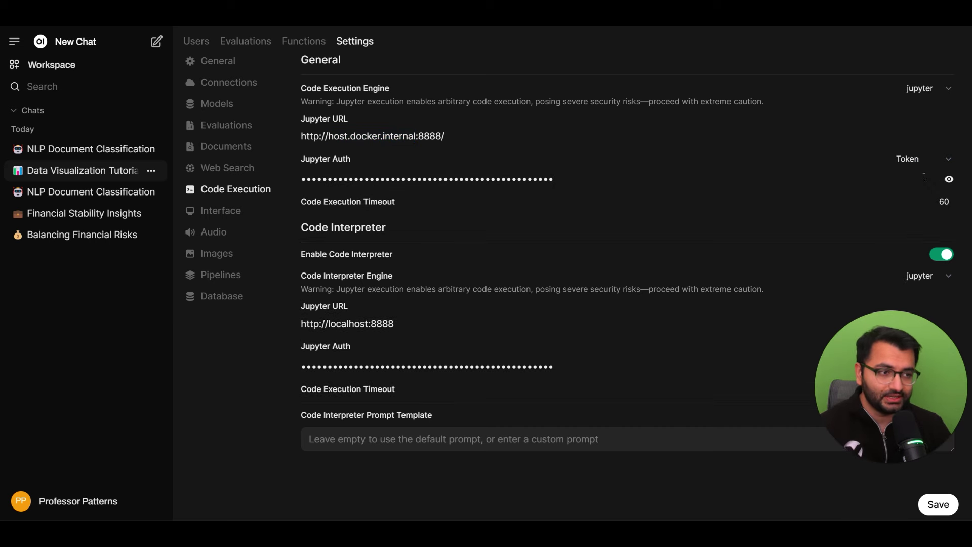
{"action": "left_click", "coordinate": [918, 159]}
{"action": "left_click", "coordinate": [914, 173]}
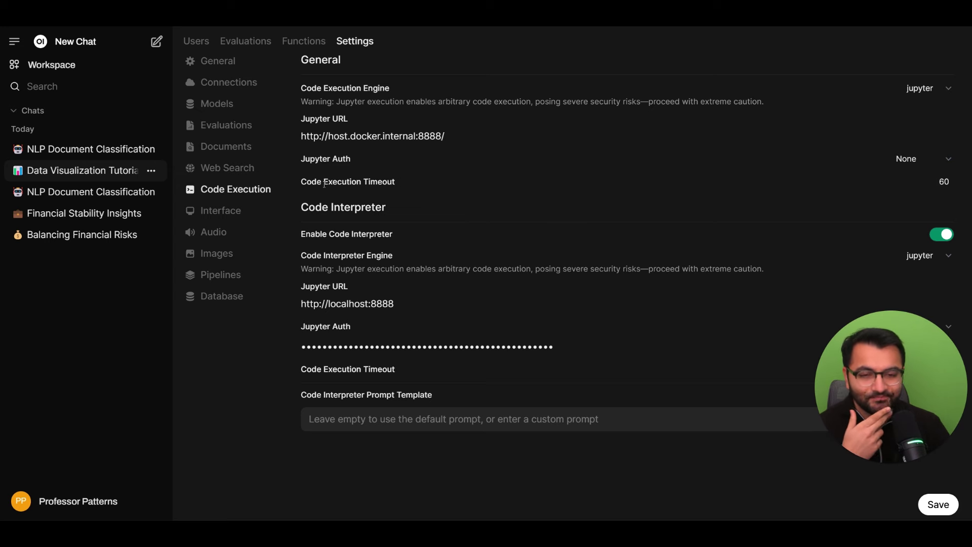
{"action": "left_click_drag", "start_coordinate": [302, 181], "coordinate": [397, 186]}
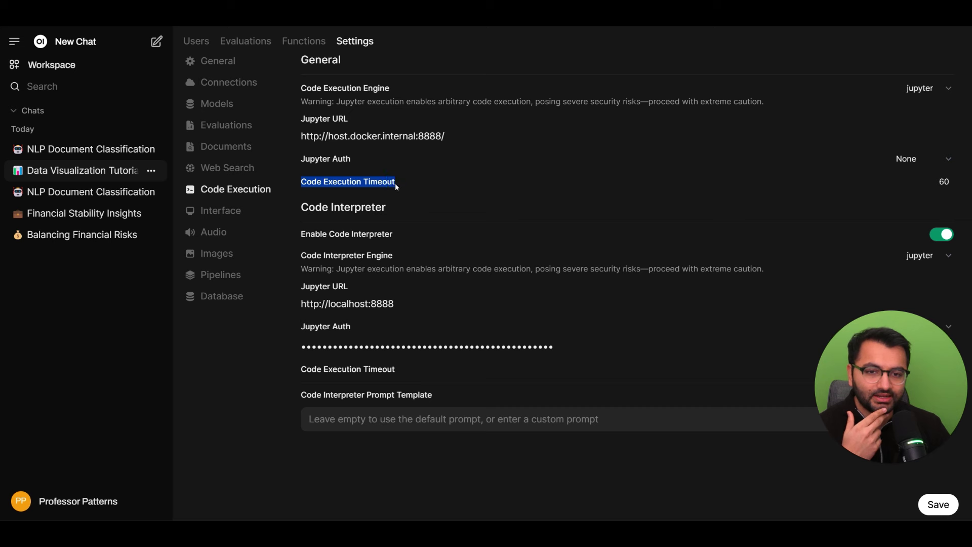
{"action": "left_click", "coordinate": [948, 182]}
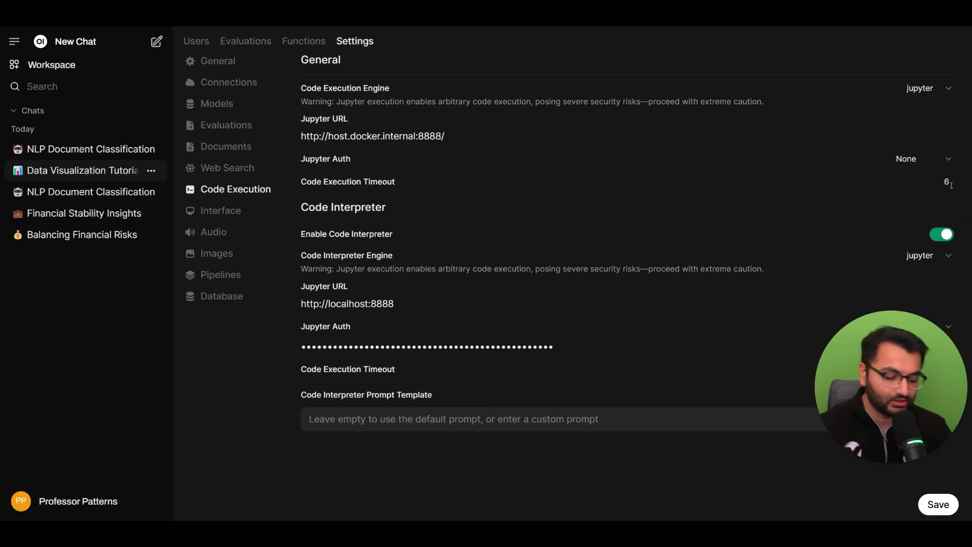
Switch to the v0.5.15 GitHub release notes and read the entries on Jupyter code execution and General Backend & Frontend Stability Enhancements.
{"action": "left_click", "coordinate": [80, 32]}
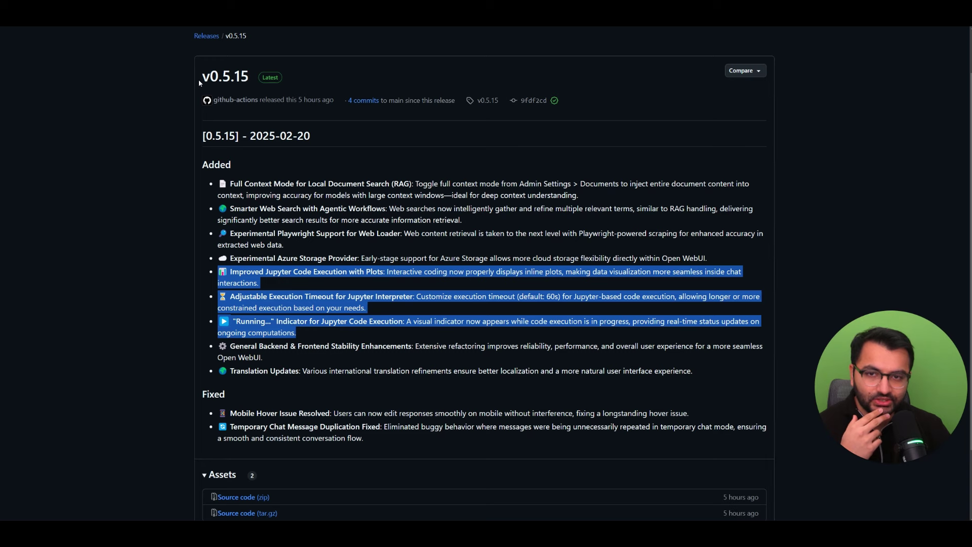
{"action": "left_click_drag", "start_coordinate": [199, 80], "coordinate": [251, 77]}
{"action": "left_click", "coordinate": [251, 77]}
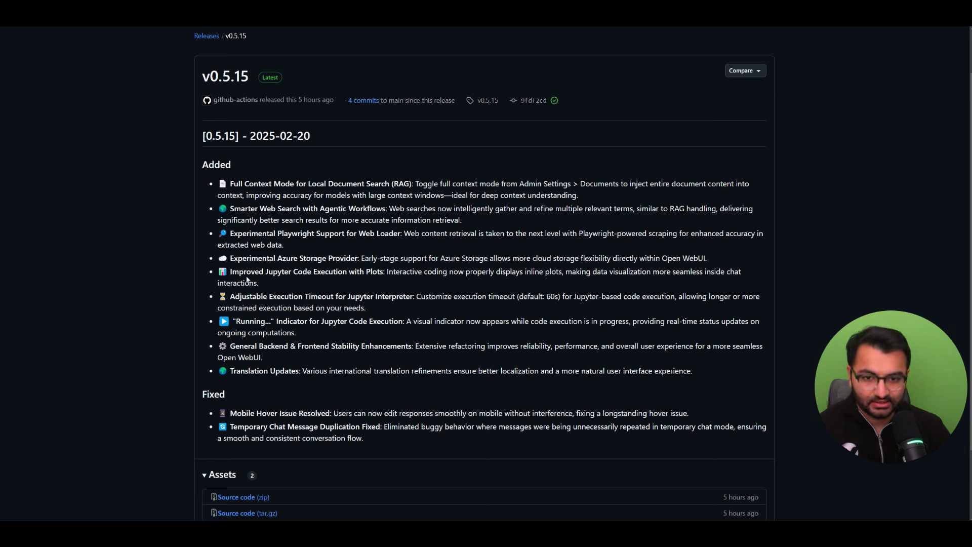
{"action": "left_click_drag", "start_coordinate": [218, 267], "coordinate": [456, 335]}
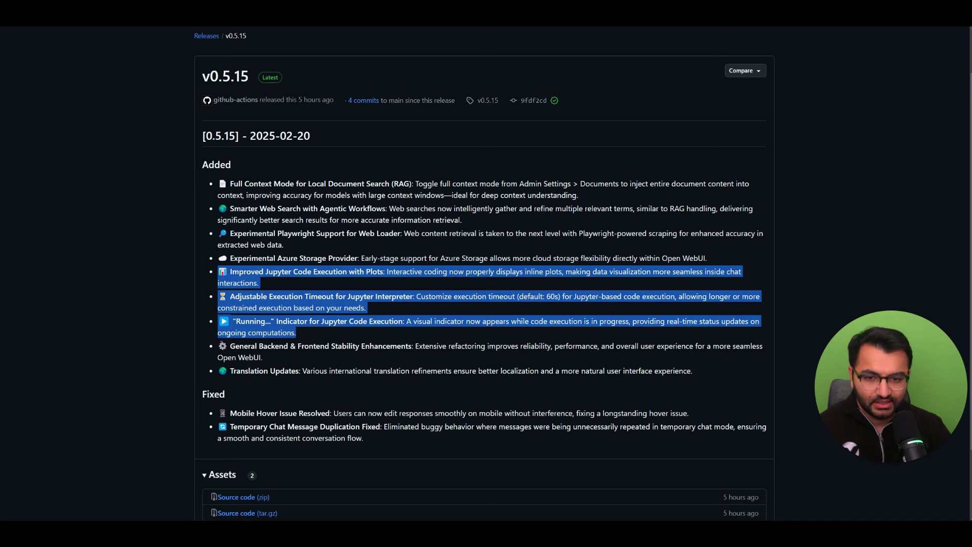
{"action": "left_click_drag", "start_coordinate": [218, 346], "coordinate": [431, 356]}
{"action": "left_click", "coordinate": [629, 342]}
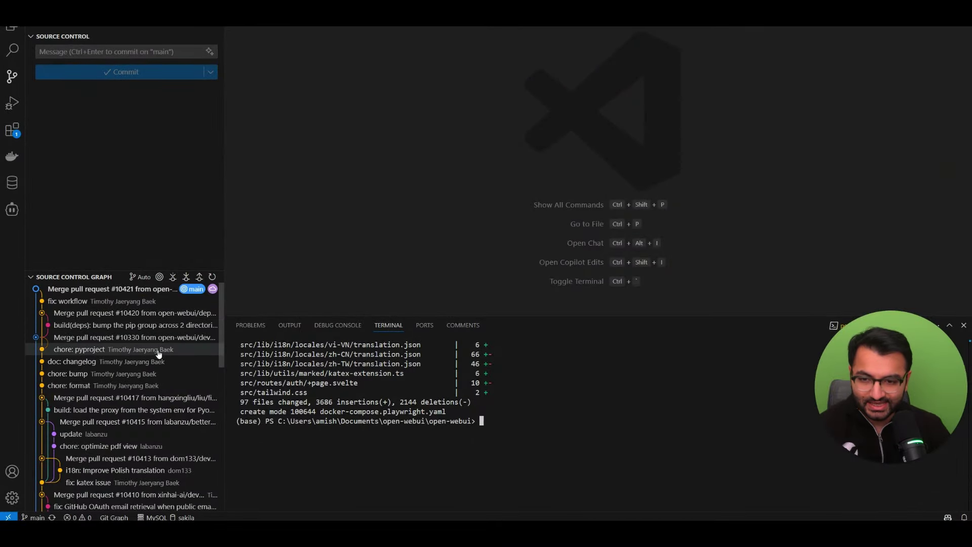
Switch to VS Code and examine the pyproject.toml changes of the "chore: pyproject" commit in the source control graph.
{"action": "mouse_move", "coordinate": [118, 310]}
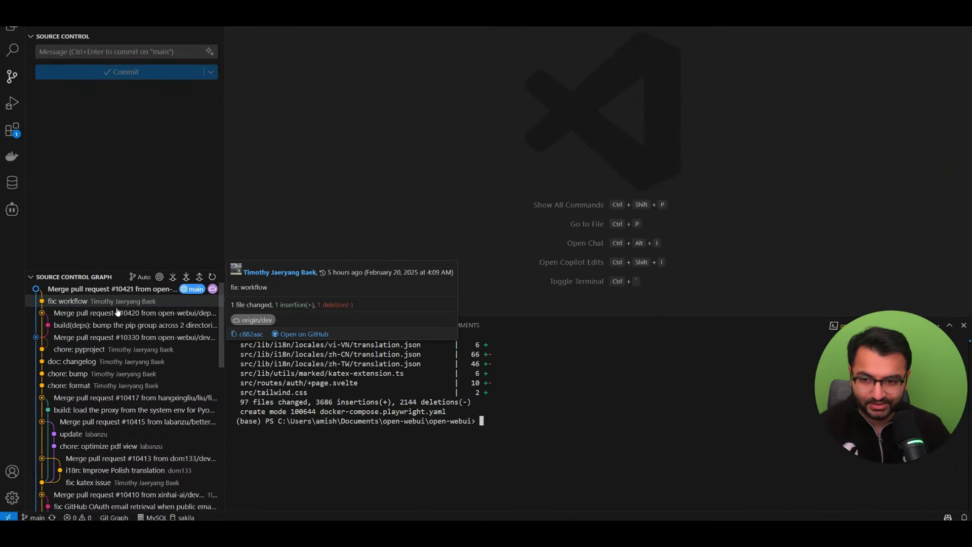
{"action": "left_click", "coordinate": [101, 350]}
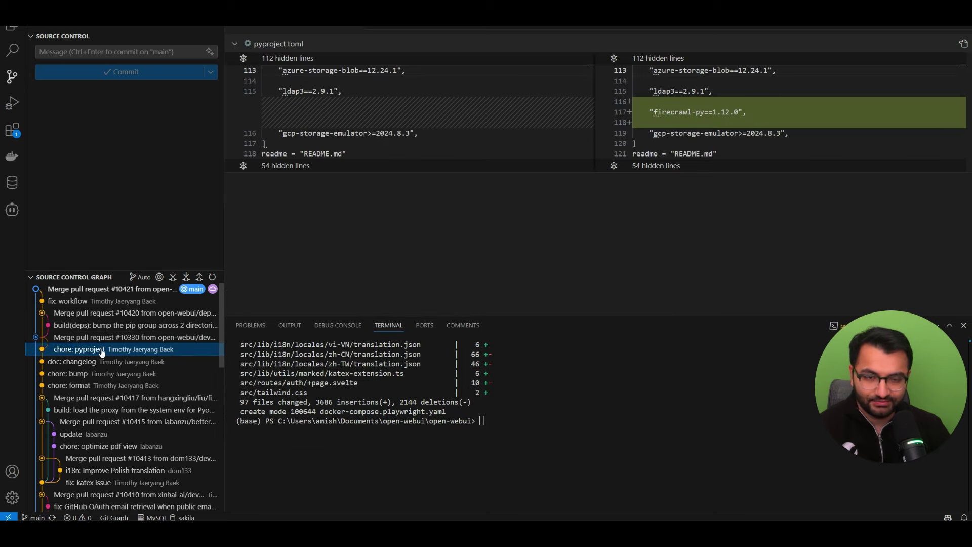
{"action": "mouse_move", "coordinate": [73, 356]}
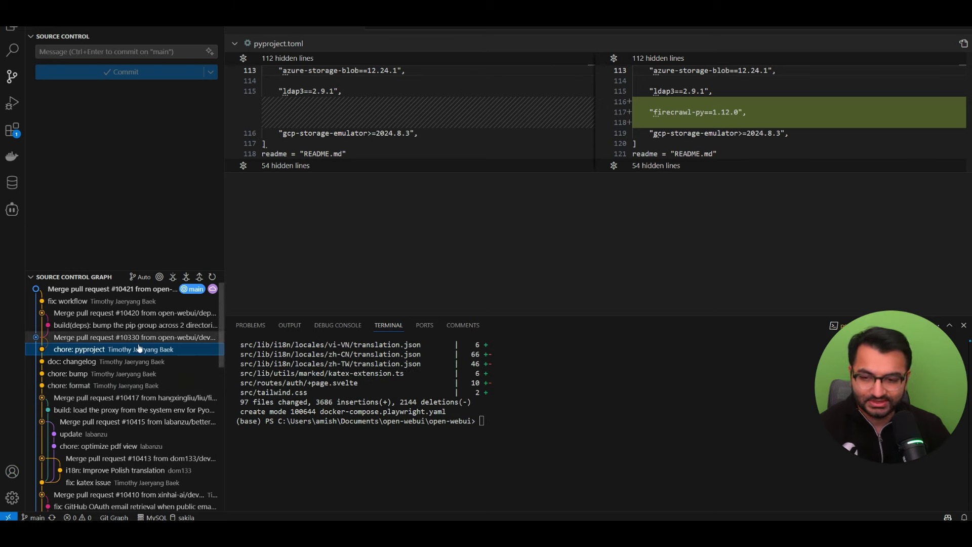
{"action": "mouse_move", "coordinate": [110, 368]}
Examine the payload.py diffs of the Ollama-related commits, from "Remove empty ollama_options" to the removed presence_penalty mapping.
{"action": "scroll", "coordinate": [110, 371], "scroll_direction": "down", "scroll_amount": 8}
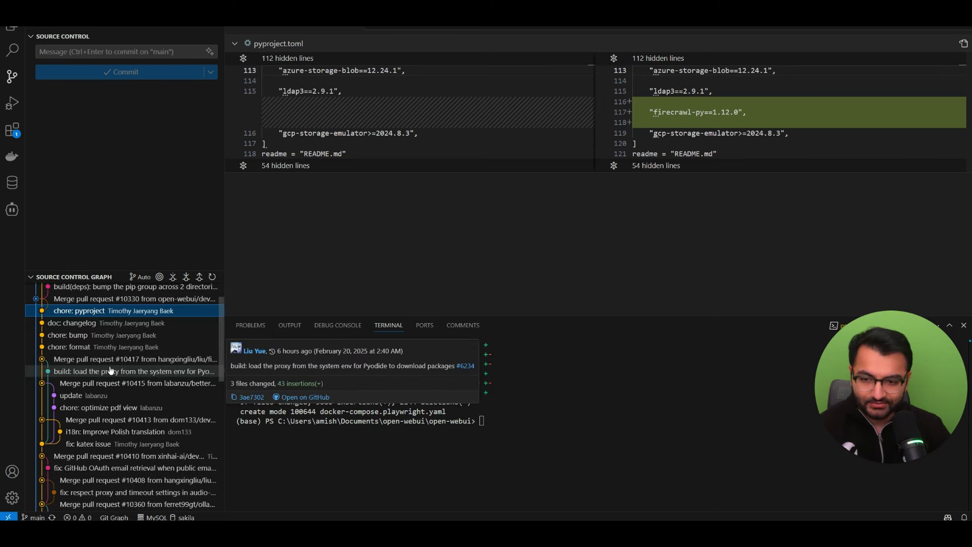
{"action": "left_click", "coordinate": [83, 363]}
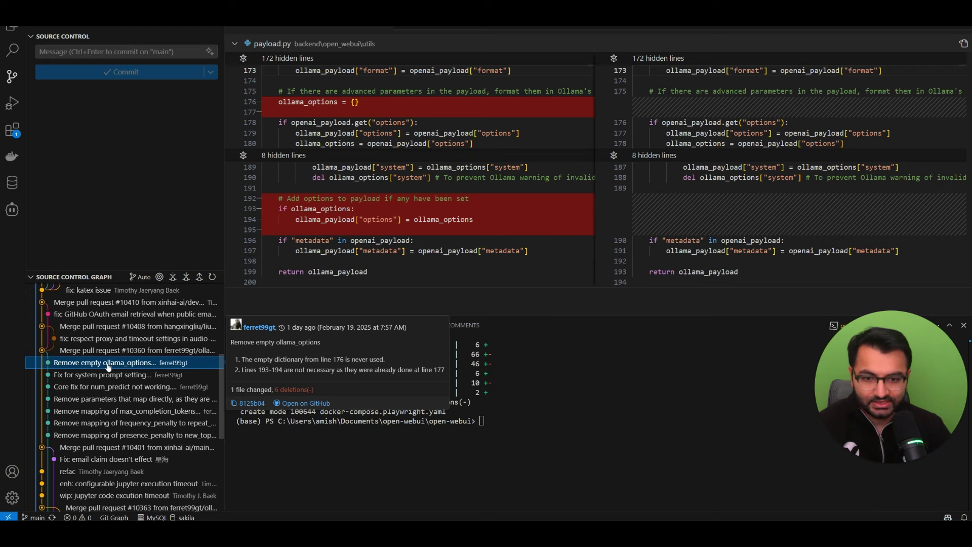
{"action": "left_click", "coordinate": [109, 375]}
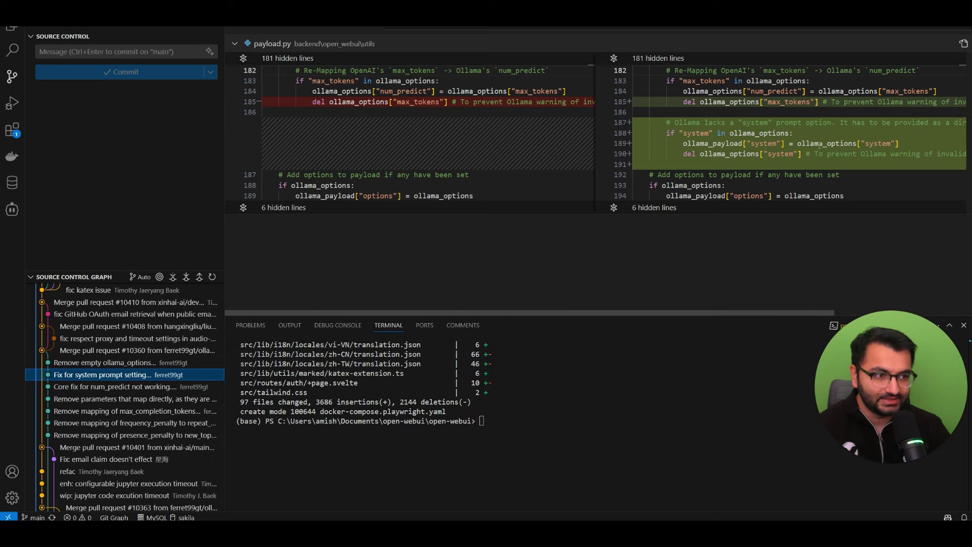
{"action": "left_click", "coordinate": [130, 398]}
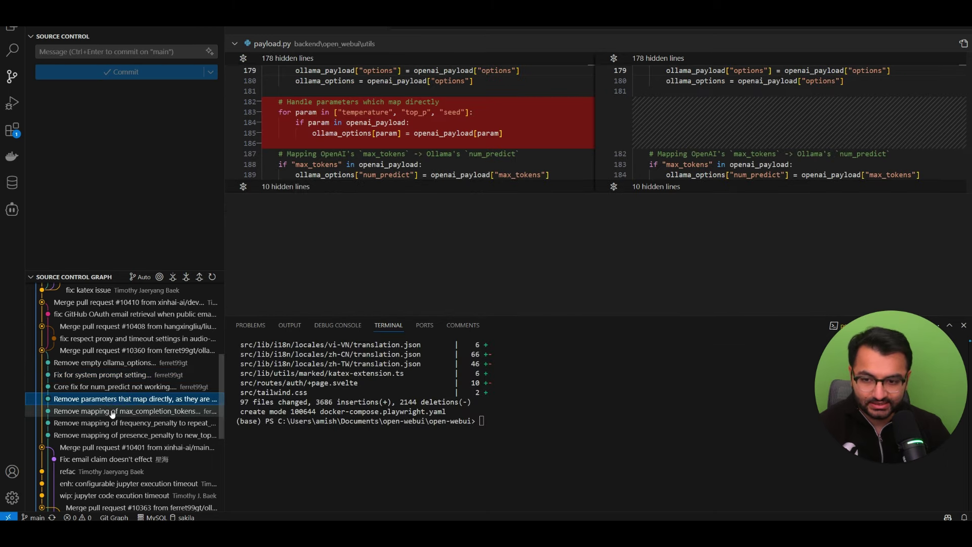
{"action": "left_click", "coordinate": [112, 411]}
{"action": "mouse_move", "coordinate": [131, 416]}
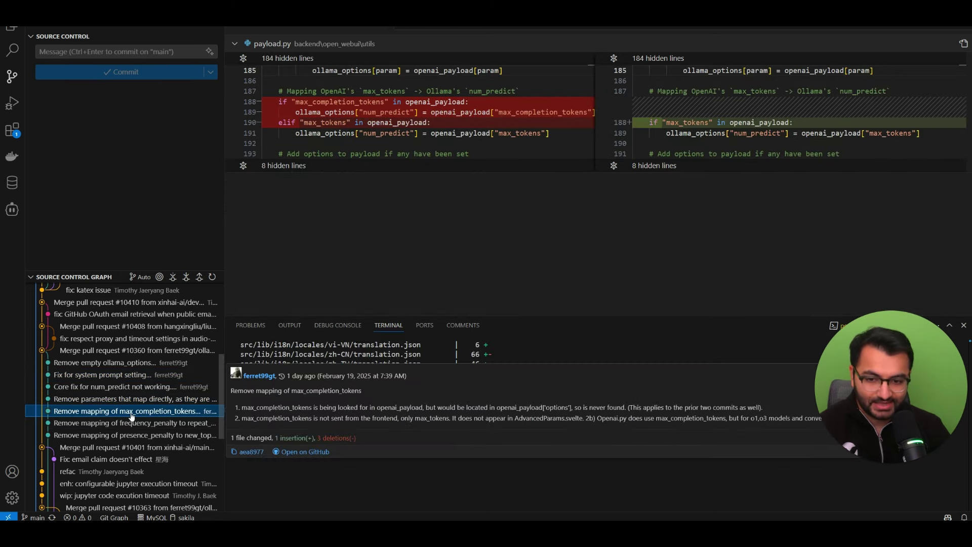
{"action": "left_click", "coordinate": [135, 424]}
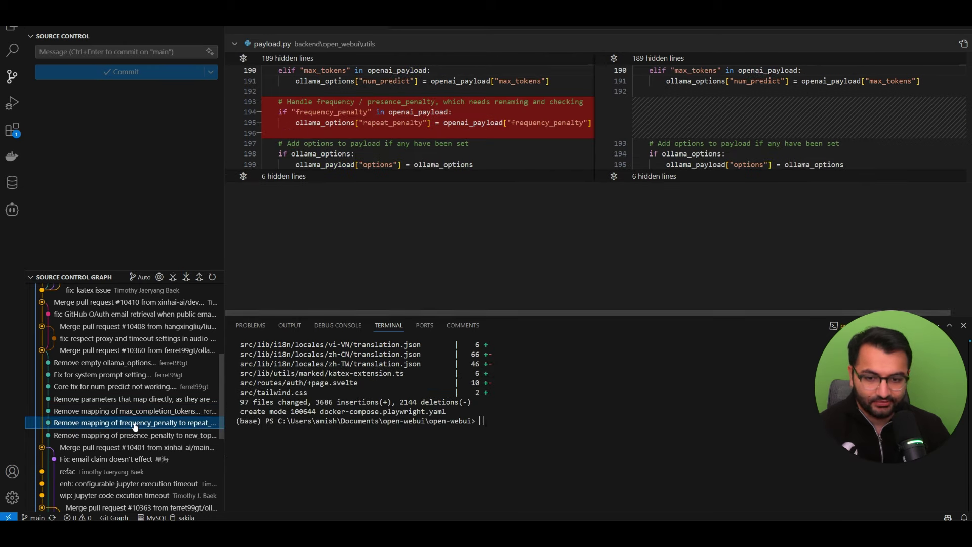
{"action": "left_click", "coordinate": [135, 437]}
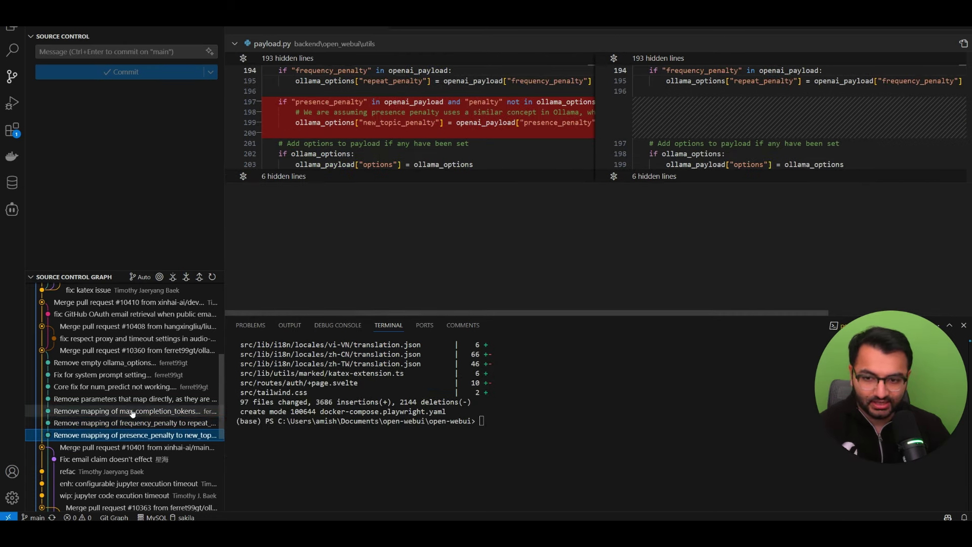
{"action": "scroll", "coordinate": [133, 414], "scroll_direction": "up", "scroll_amount": 5}
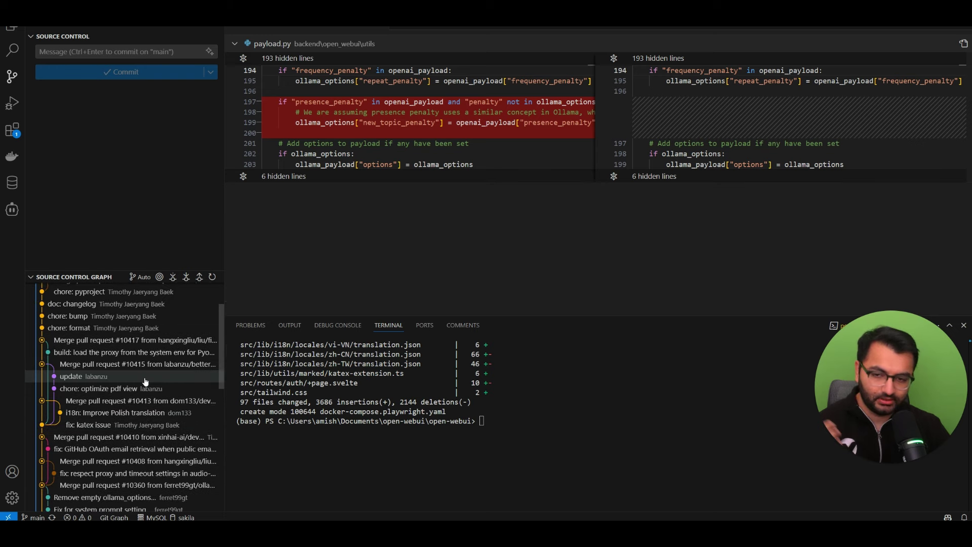
{"action": "mouse_move", "coordinate": [145, 381]}
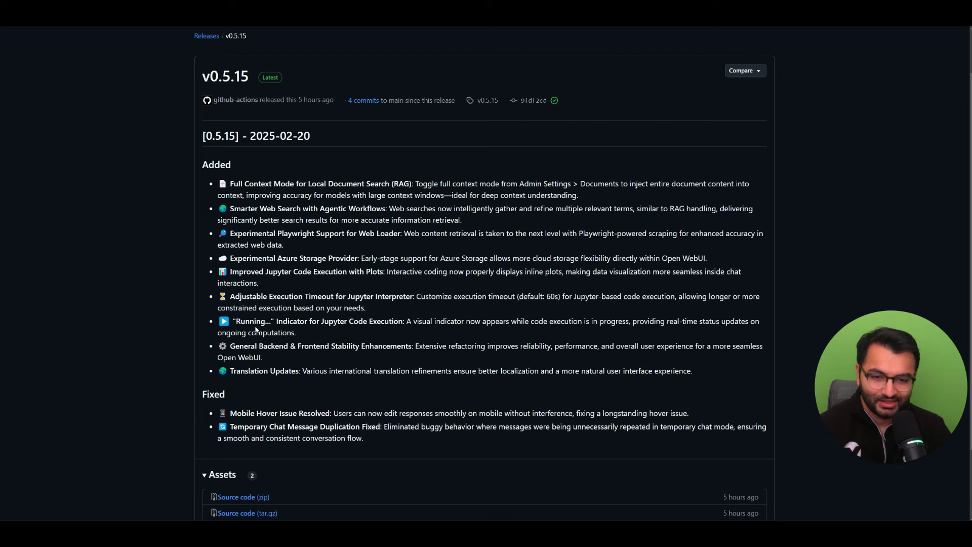
Switch to the GitHub release notes and read the Translation Updates entry and the two entries under Fixed.
{"action": "left_click_drag", "start_coordinate": [229, 371], "coordinate": [307, 371]}
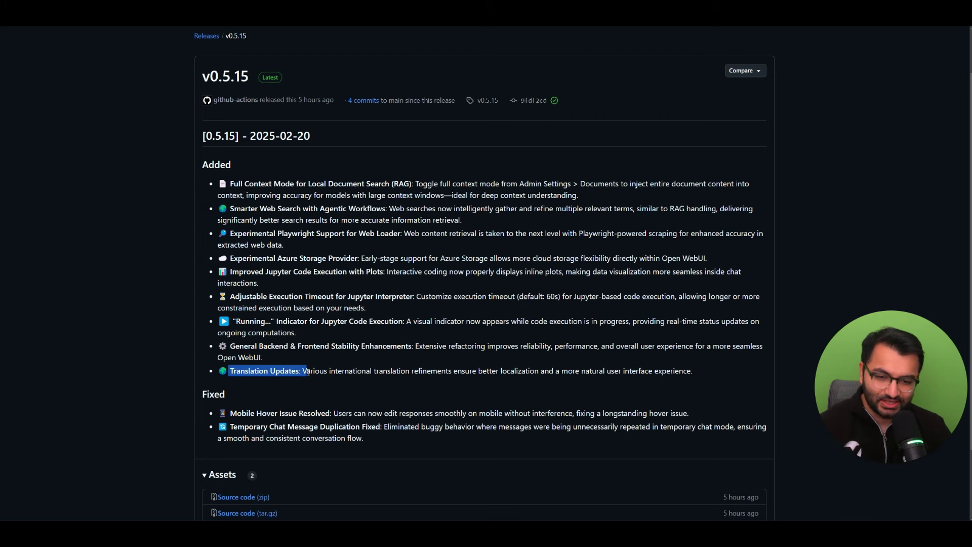
{"action": "left_click_drag", "start_coordinate": [229, 413], "coordinate": [330, 413]}
{"action": "scroll", "coordinate": [342, 355], "scroll_direction": "down", "scroll_amount": 2}
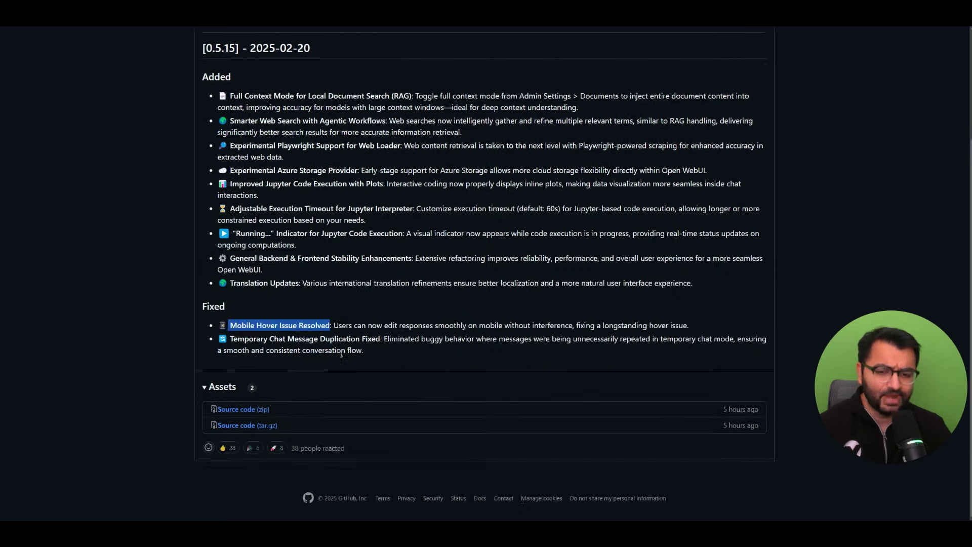
{"action": "left_click_drag", "start_coordinate": [229, 325], "coordinate": [338, 326]}
{"action": "left_click_drag", "start_coordinate": [230, 339], "coordinate": [362, 339]}
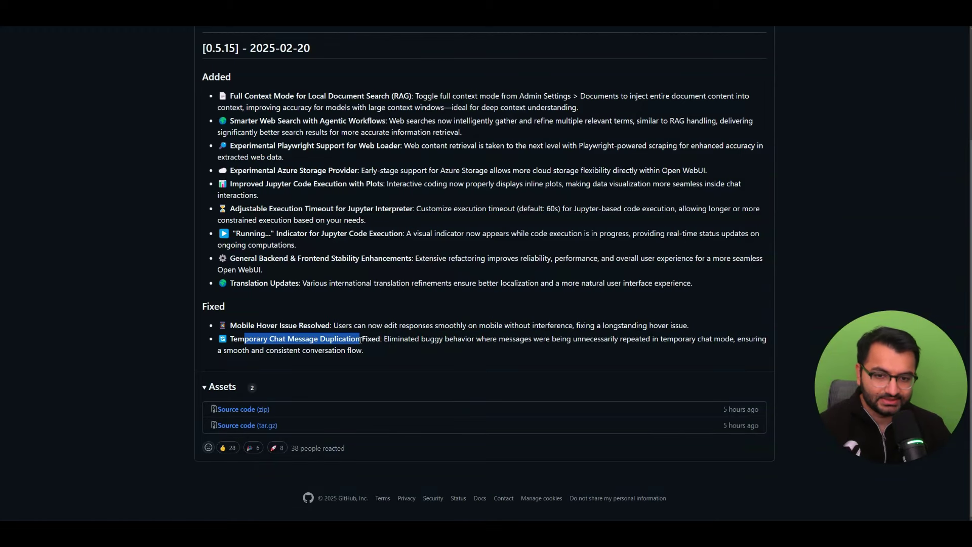
{"action": "left_click", "coordinate": [361, 340]}
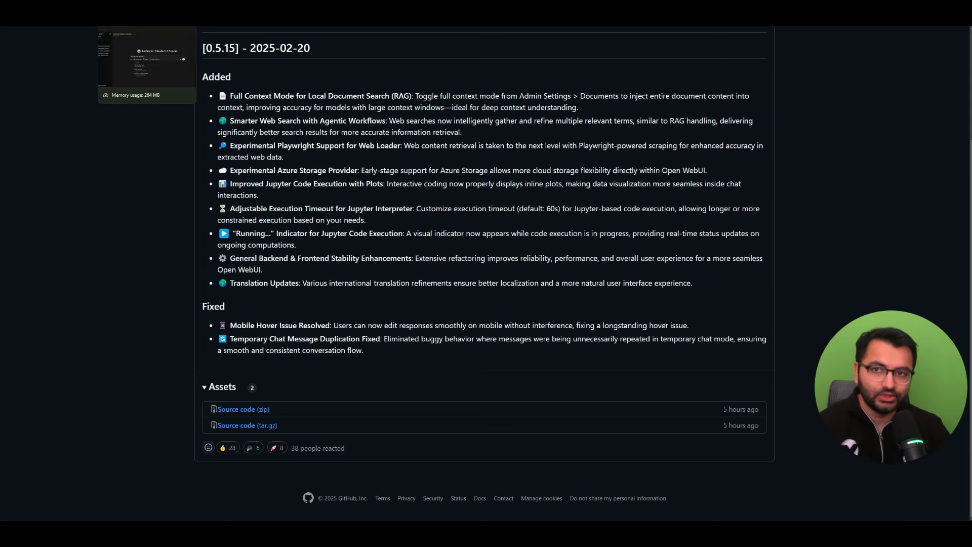
Switch to Open WebUI and open the Financial Stability chat to review its question about current finances.
{"action": "left_click", "coordinate": [145, 15]}
{"action": "left_click", "coordinate": [68, 214]}
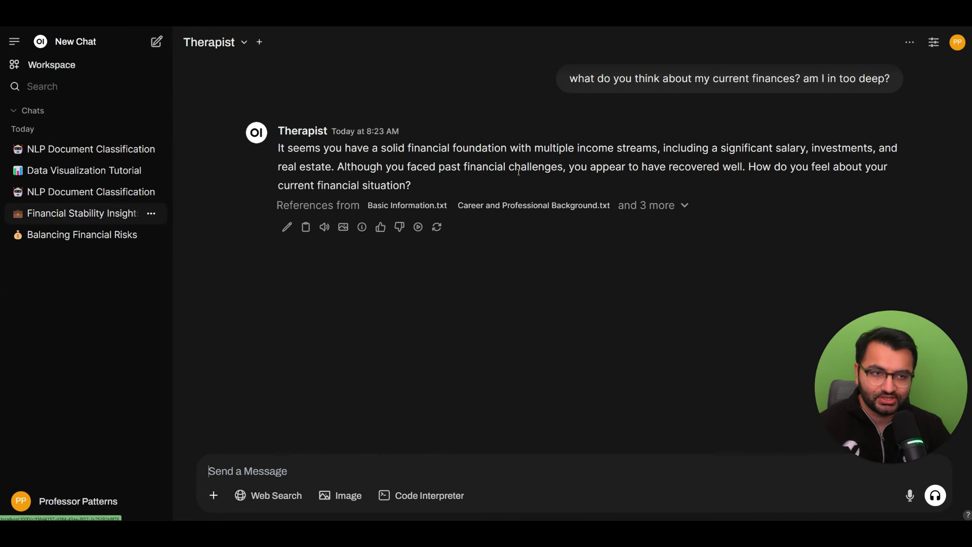
{"action": "left_click_drag", "start_coordinate": [570, 79], "coordinate": [738, 87]}
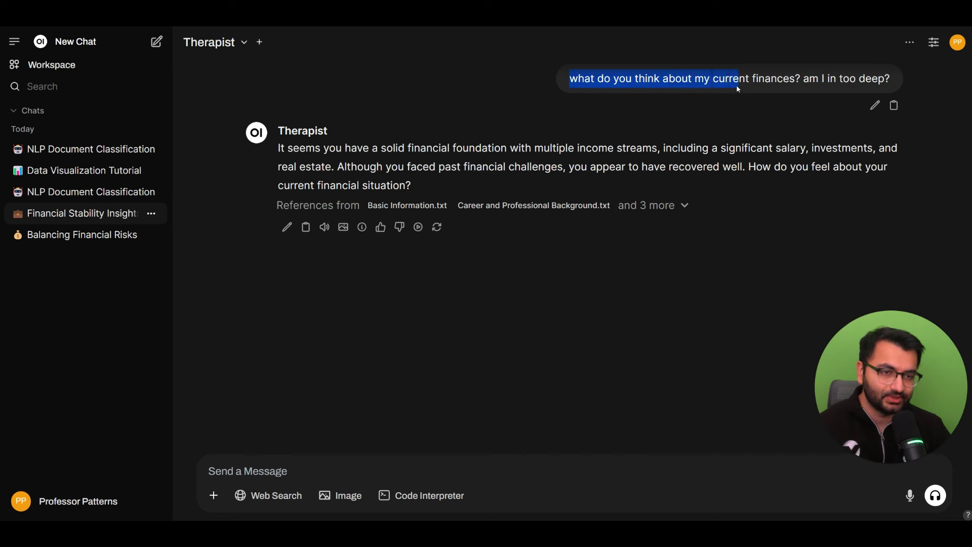
Edit the question about current finances, append "I can now edit this" and save the message without resending it.
{"action": "left_click", "coordinate": [874, 104]}
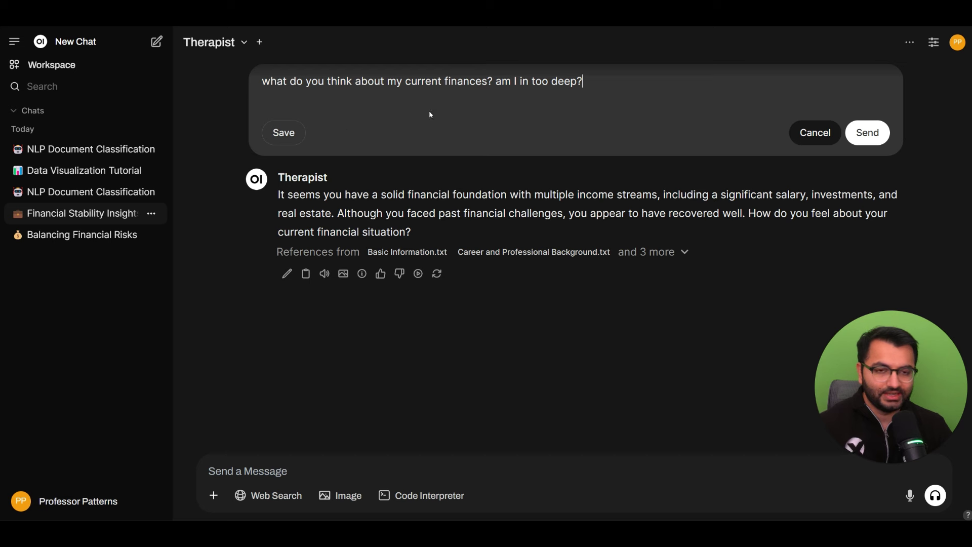
{"action": "left_click_drag", "start_coordinate": [353, 87], "coordinate": [607, 85]}
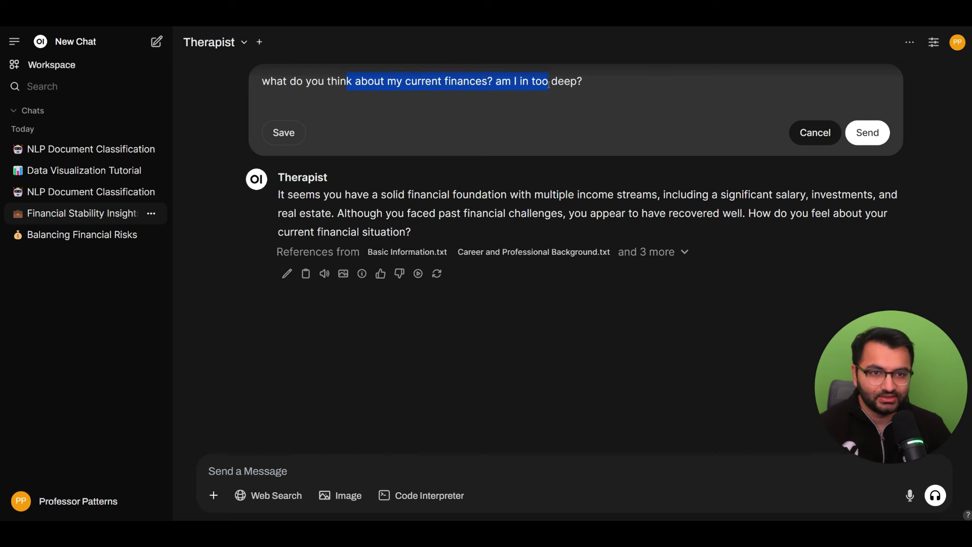
{"action": "left_click", "coordinate": [611, 85]}
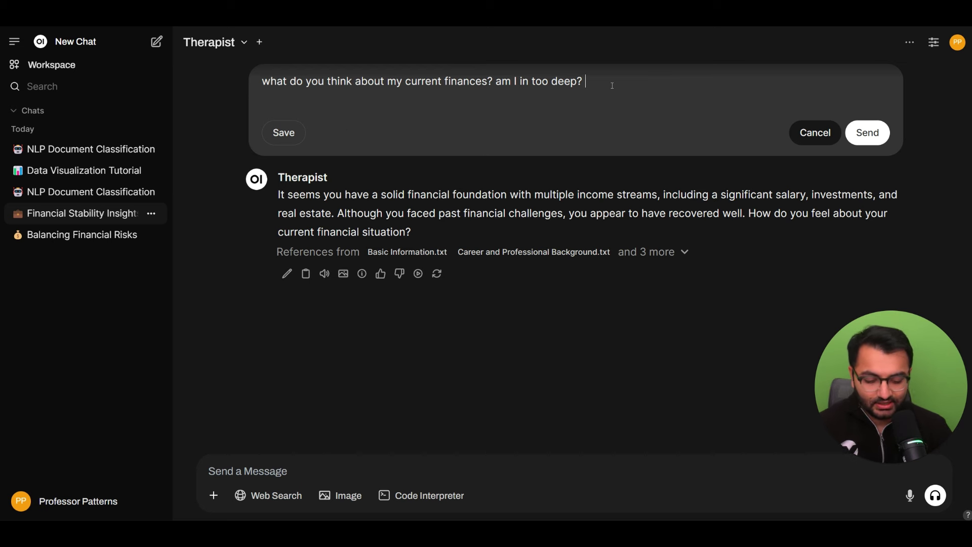
{"action": "type", "text": "I can now edit this"}
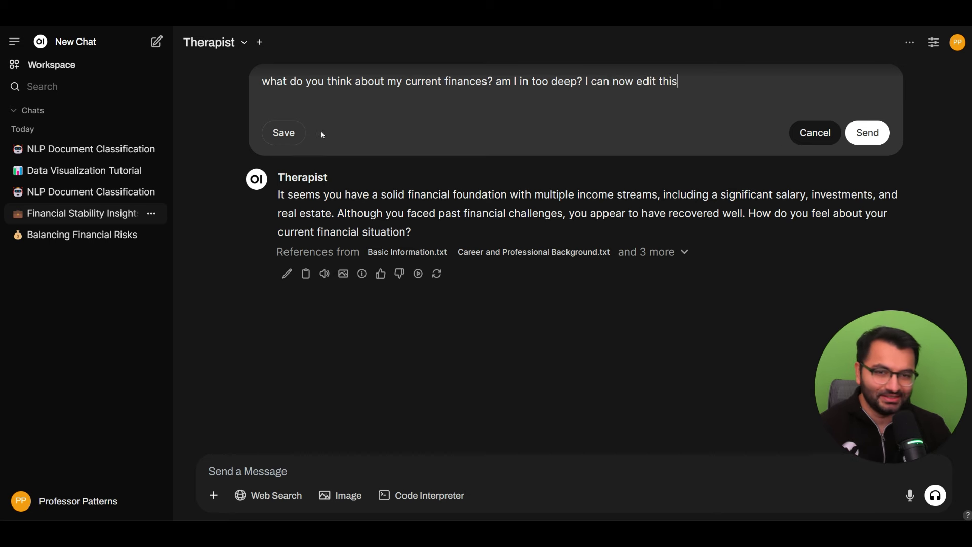
{"action": "left_click", "coordinate": [286, 132]}
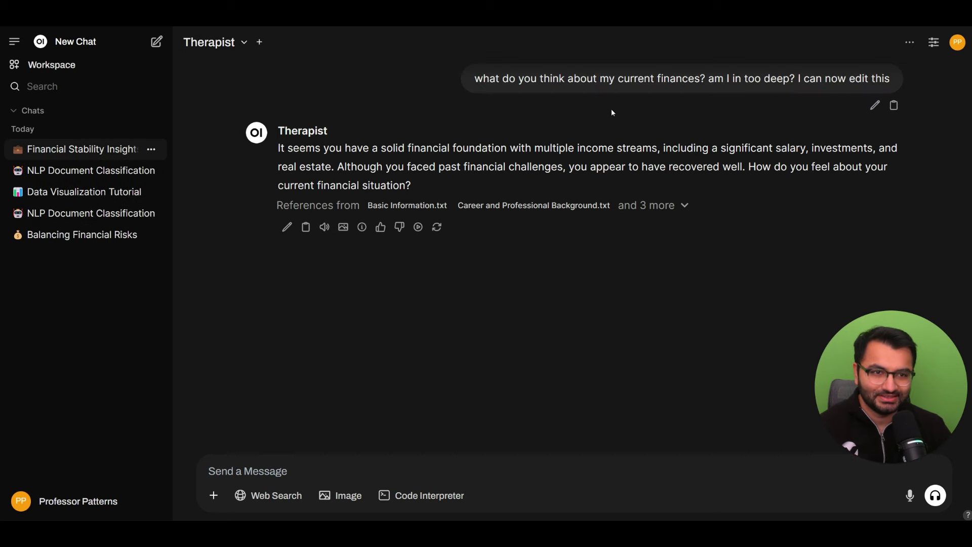
Reopen the edited finances message, send it to the Therapist model again and read the new reply.
{"action": "left_click_drag", "start_coordinate": [726, 81], "coordinate": [784, 82]}
{"action": "left_click", "coordinate": [786, 83]}
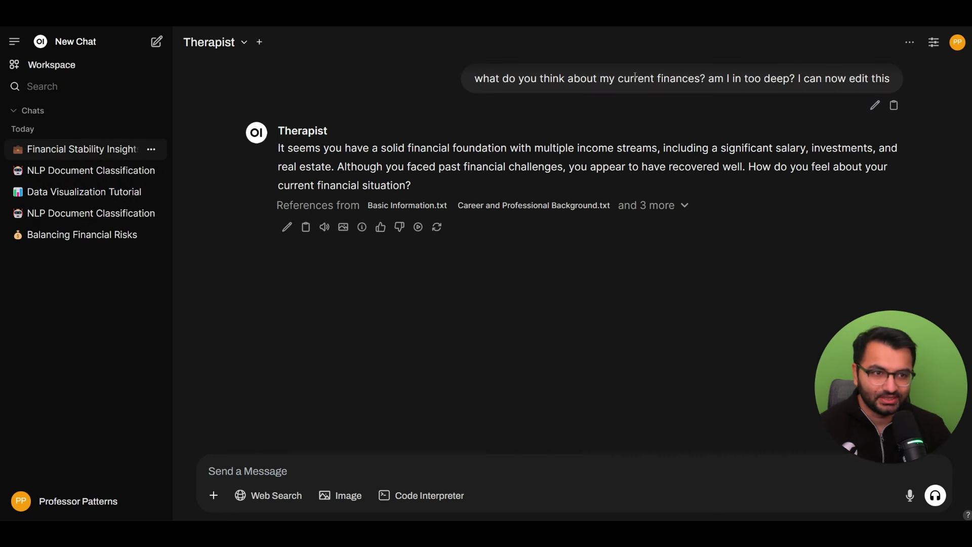
{"action": "left_click", "coordinate": [874, 104]}
{"action": "left_click", "coordinate": [868, 132]}
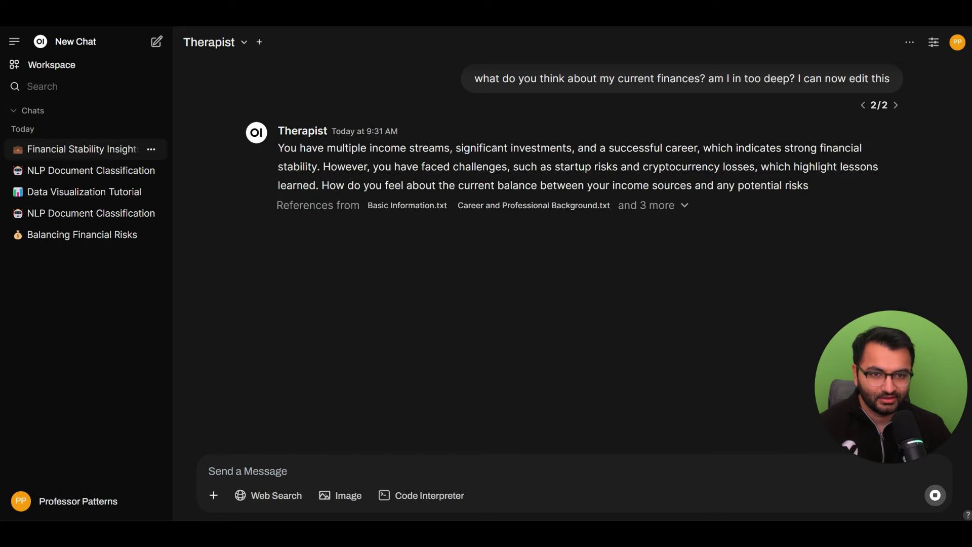
{"action": "left_click_drag", "start_coordinate": [872, 167], "coordinate": [695, 167]}
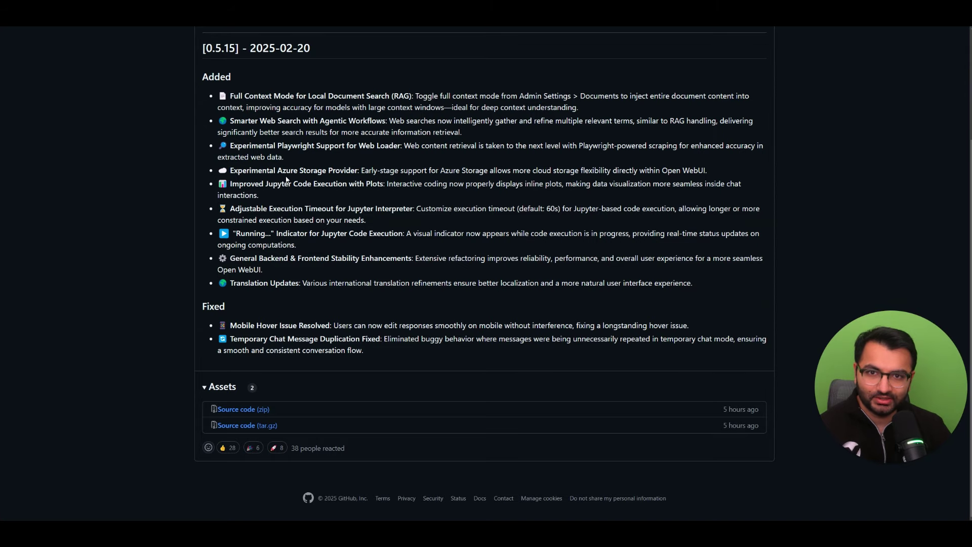
Switch to the v0.5.15 GitHub release notes and highlight the three Jupyter entries on plots, execution timeout and the "Running..." indicator.
{"action": "scroll", "coordinate": [274, 177], "scroll_direction": "up", "scroll_amount": 3}
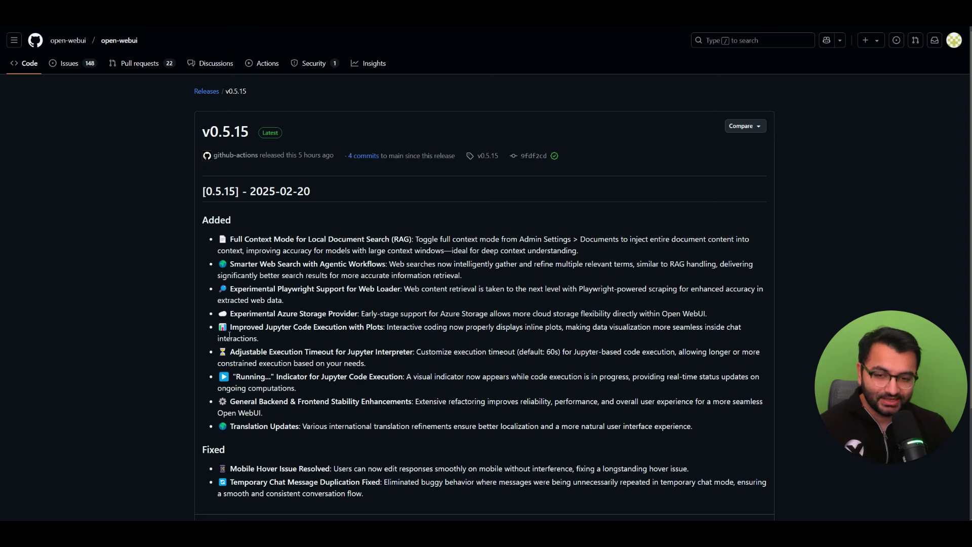
{"action": "left_click_drag", "start_coordinate": [213, 319], "coordinate": [499, 386]}
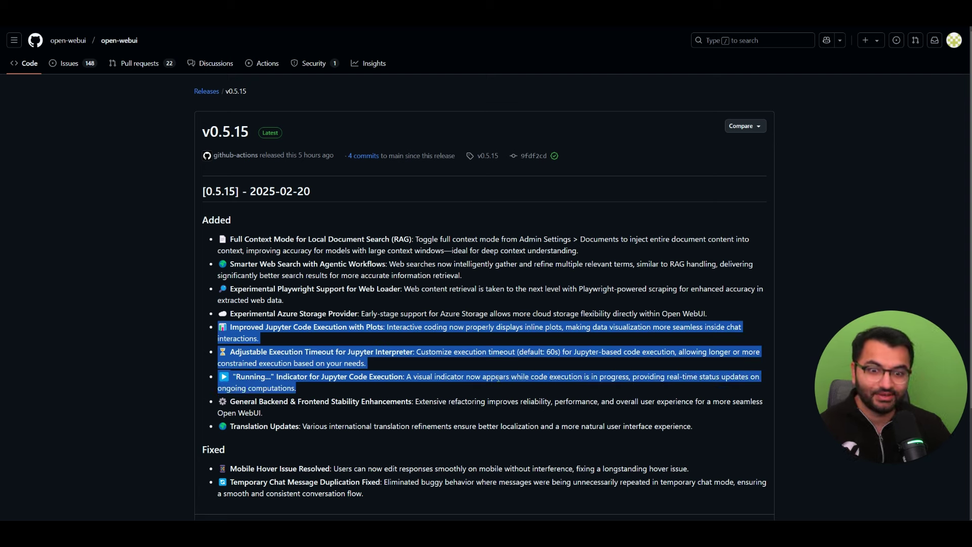